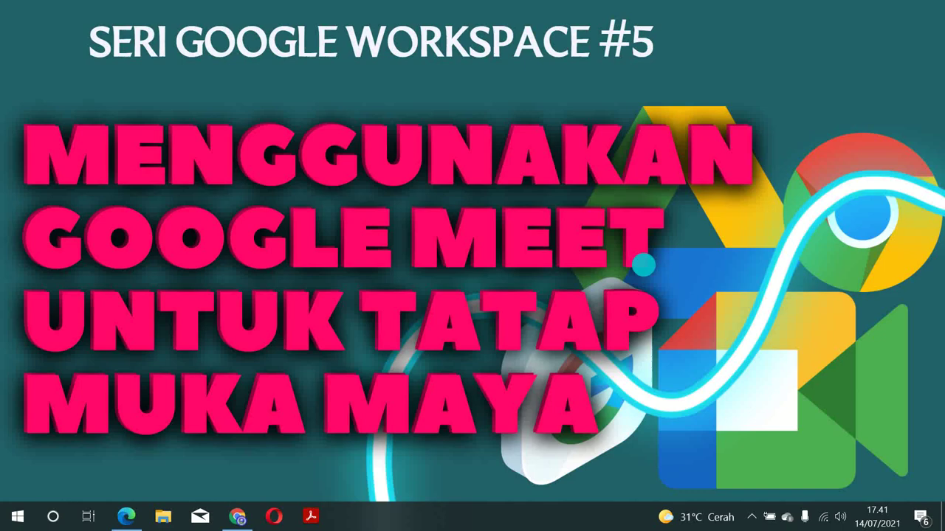
Restore Chrome's new tab page from the taskbar and show the Google apps launcher.
click(643, 266)
click(236, 519)
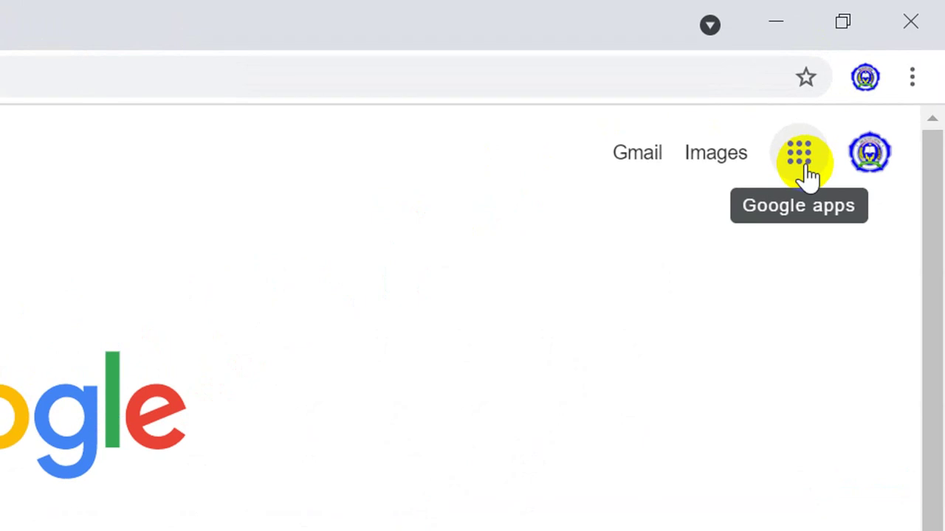
click(809, 175)
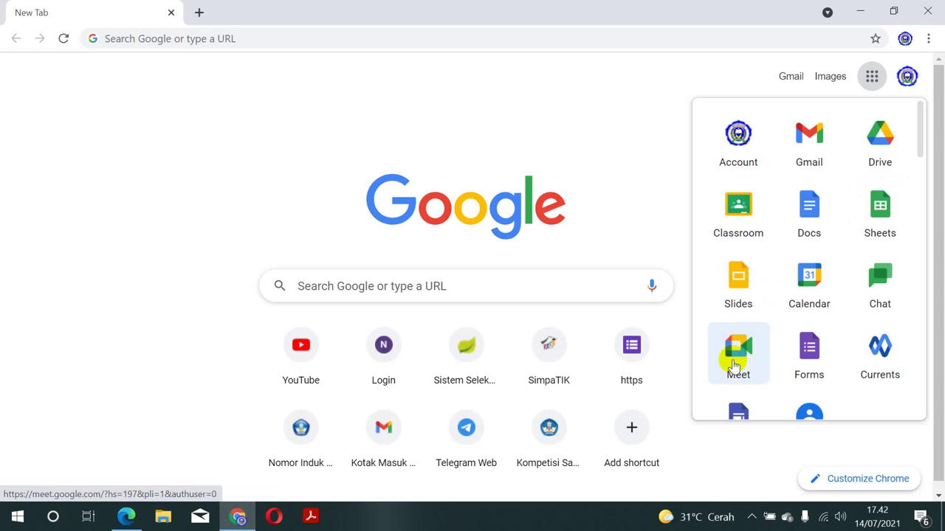
Launch Google Meet from the apps grid and expand the 'Rapat baru' new-meeting options.
click(733, 365)
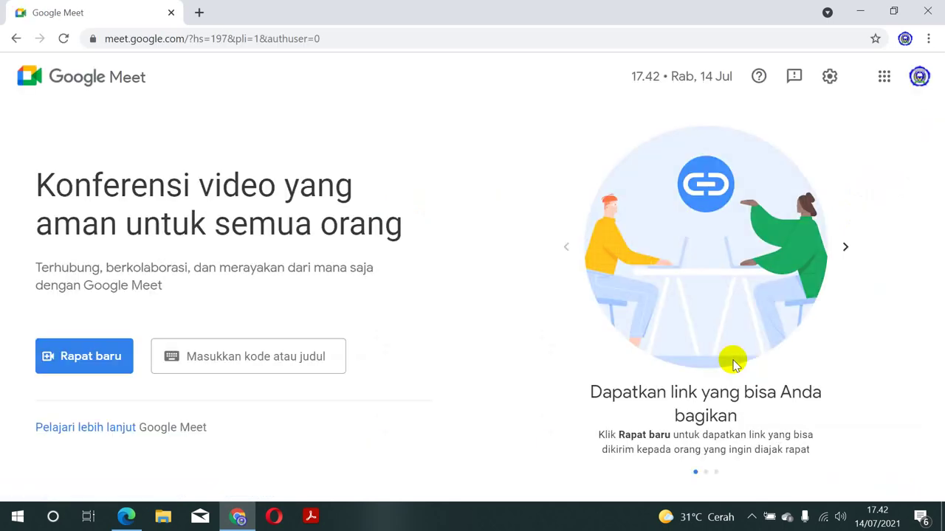
click(94, 359)
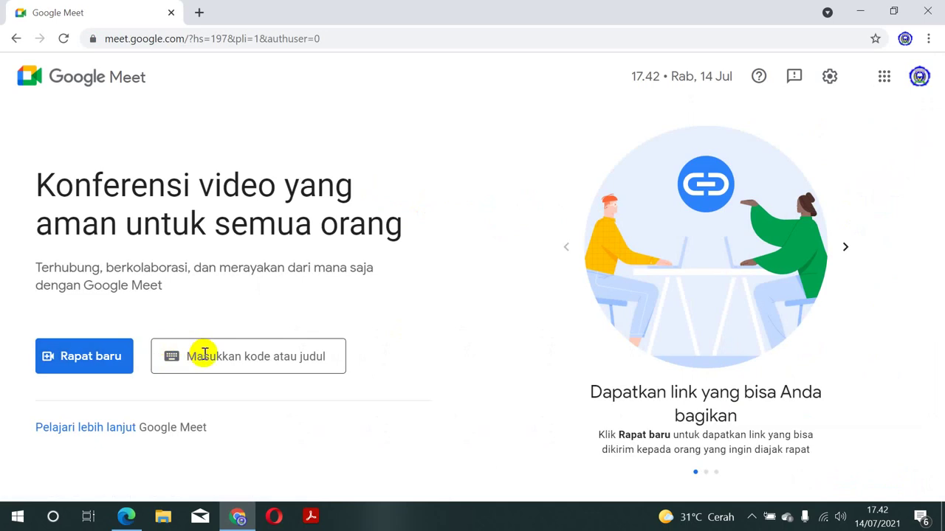
click(98, 367)
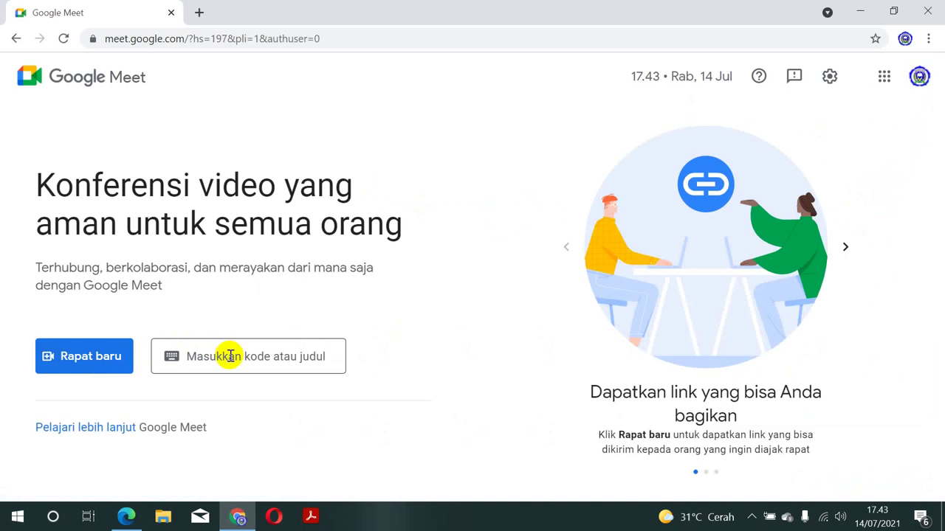
click(96, 360)
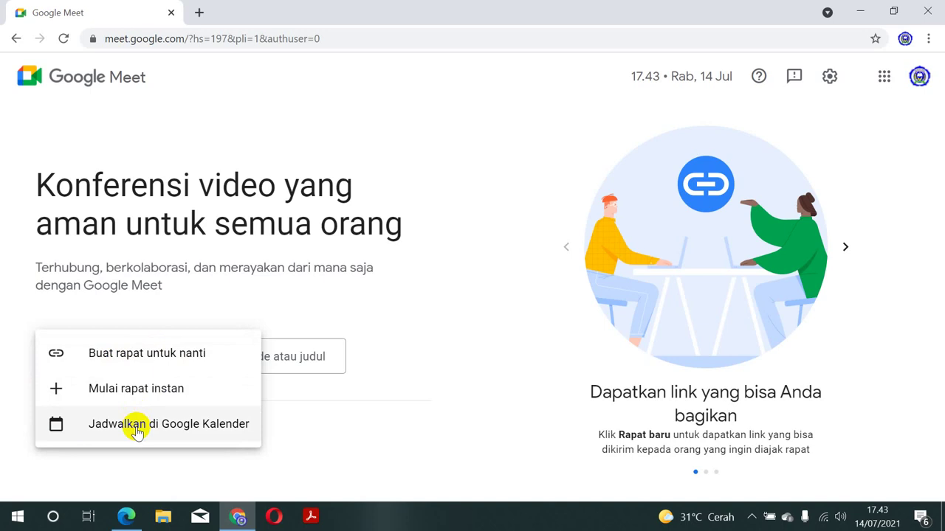
Start a meeting via 'Mulai rapat instan' and dismiss the 'Rapat Anda sudah siap' card.
click(99, 389)
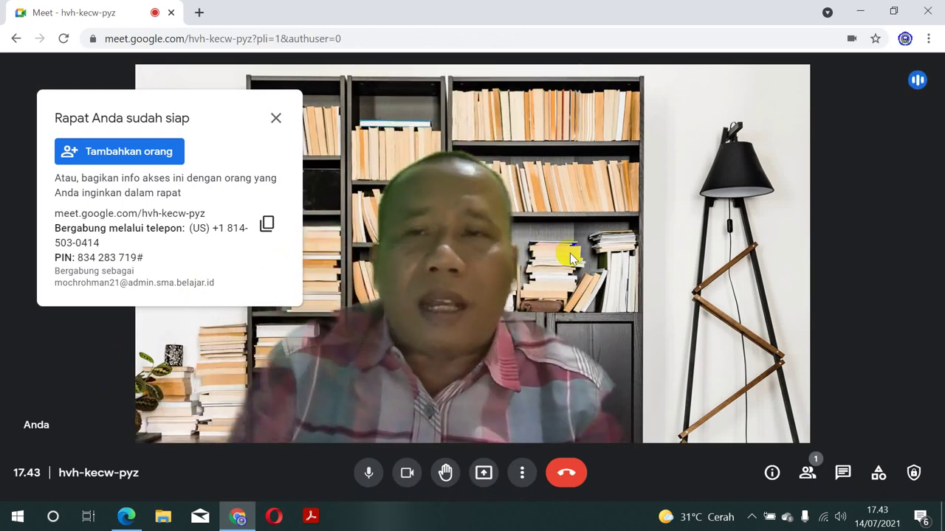
click(276, 118)
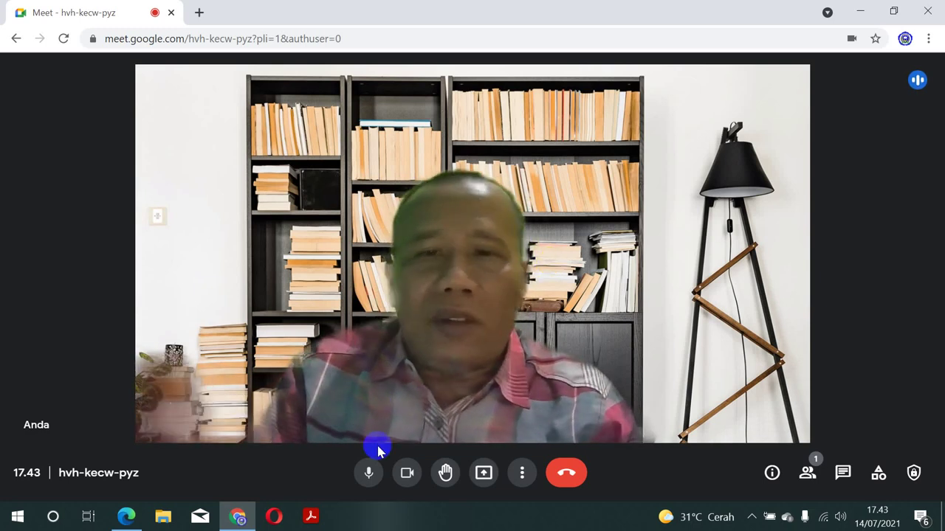
Mute and unmute the microphone, leaving it on, then switch the camera off.
click(372, 468)
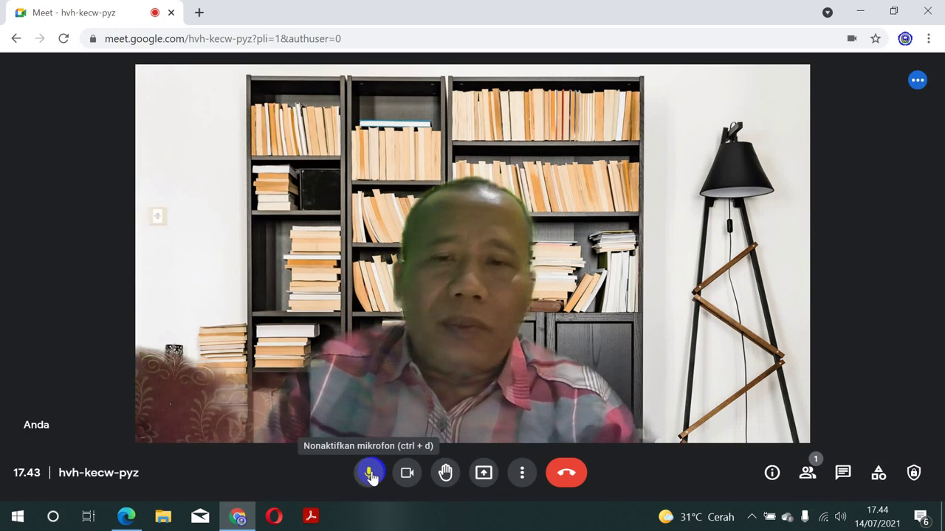
click(372, 474)
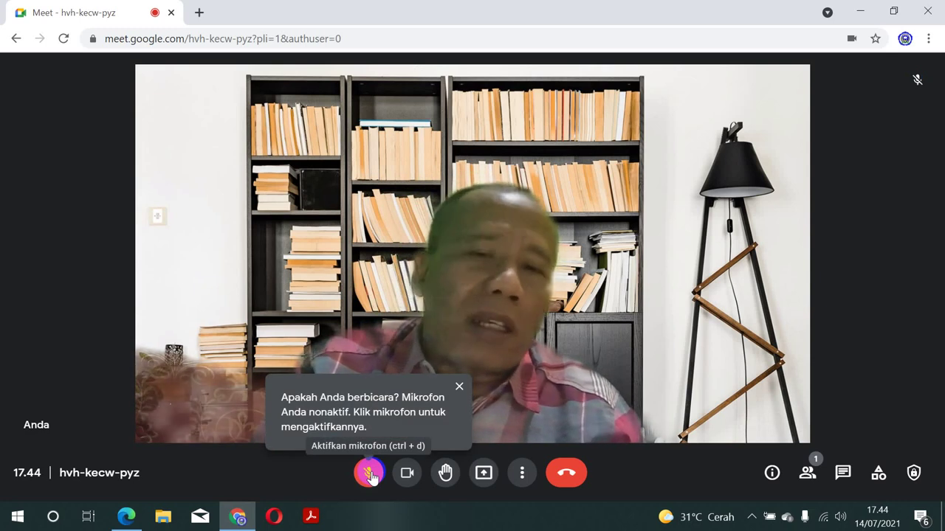
click(370, 473)
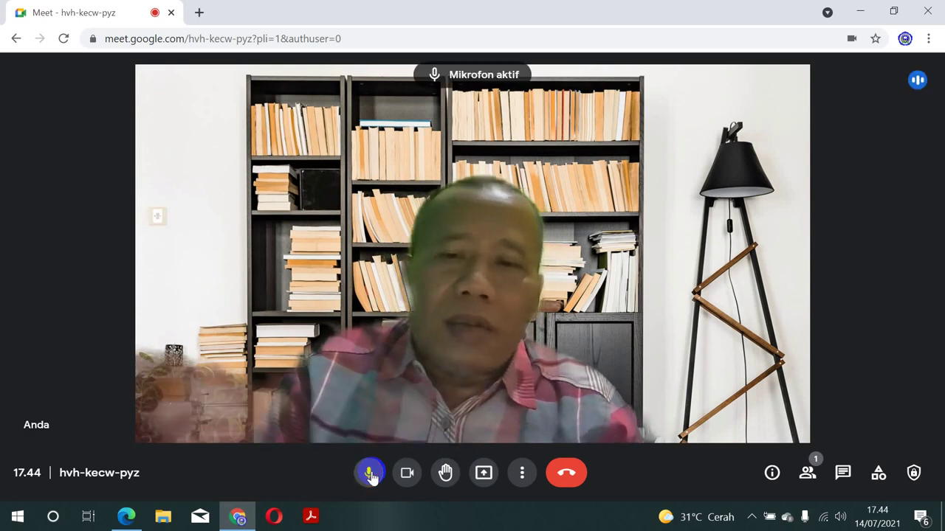
click(407, 473)
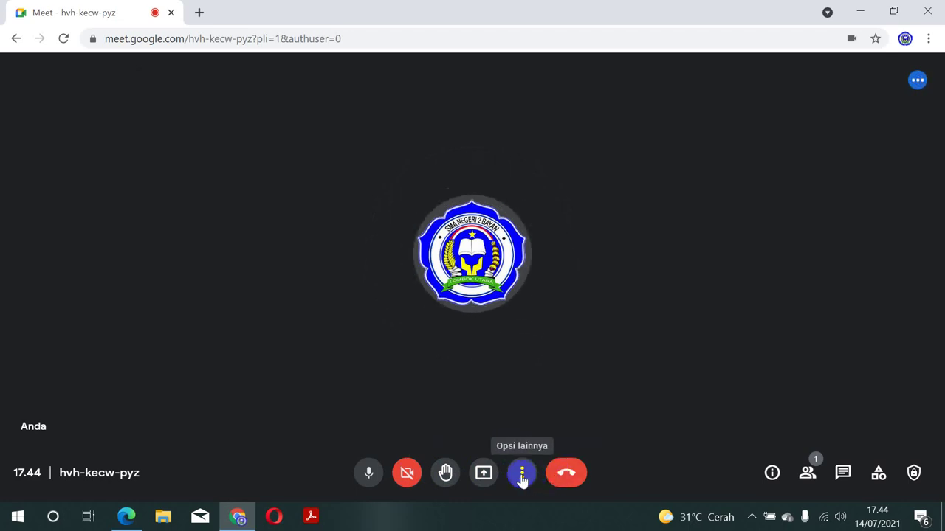
Start a new blank Jamboard 'hvh-kecw-pyz - 14 Jul 2021' via More options > Papan tulis virtual.
click(522, 476)
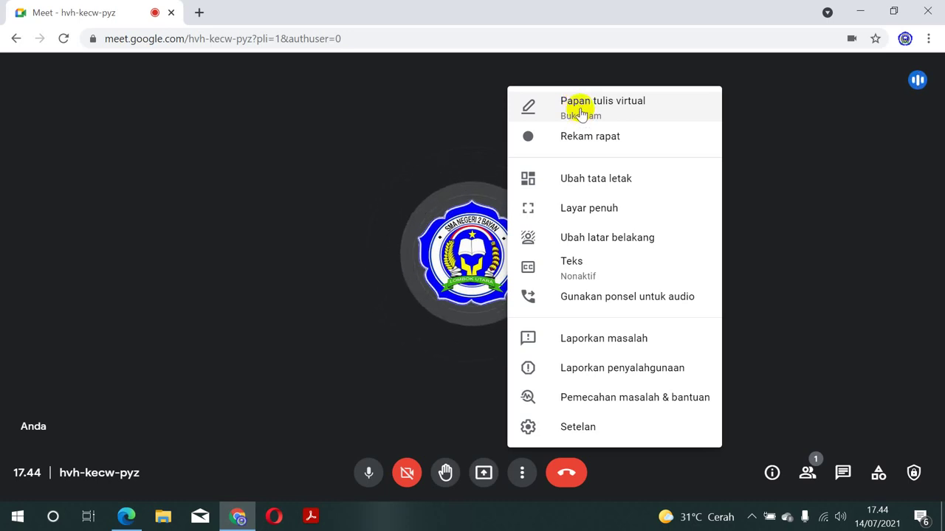
click(580, 107)
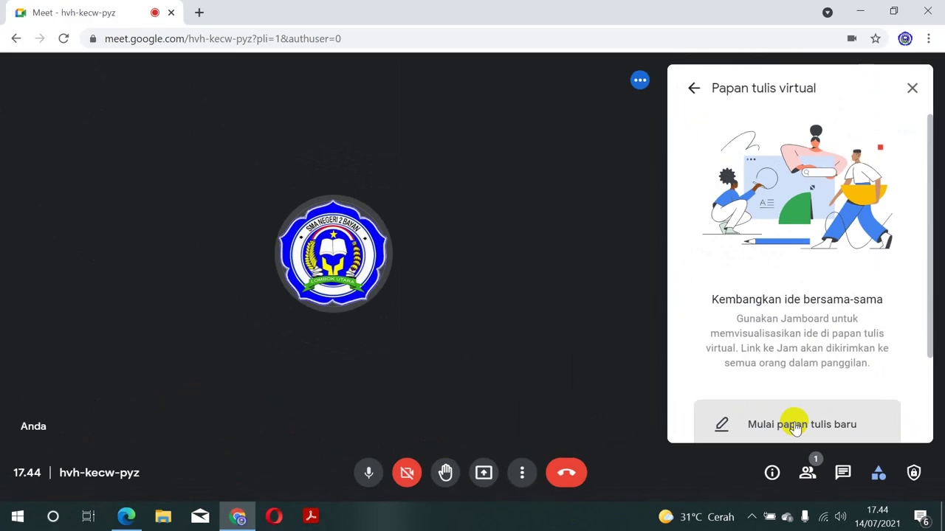
click(790, 421)
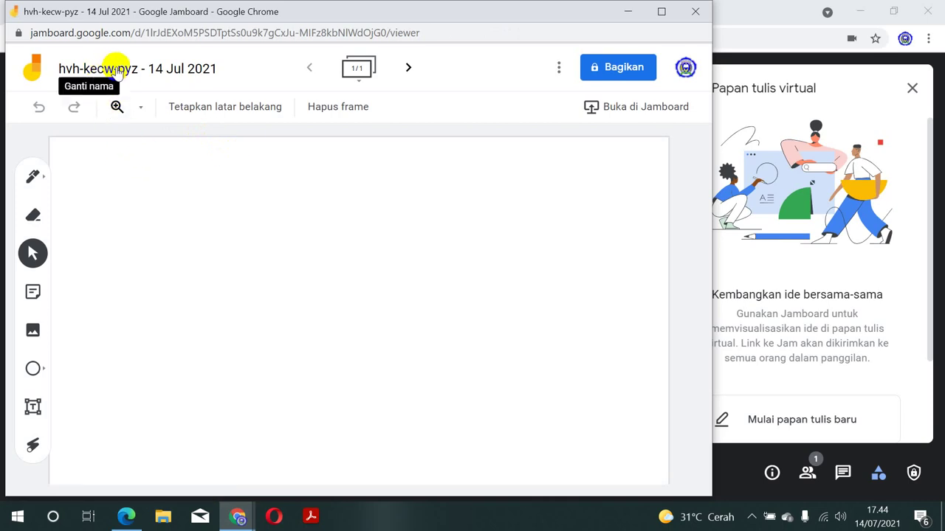
Retitle the Jam to 'STATISTIKA' and confirm with Oke.
click(157, 68)
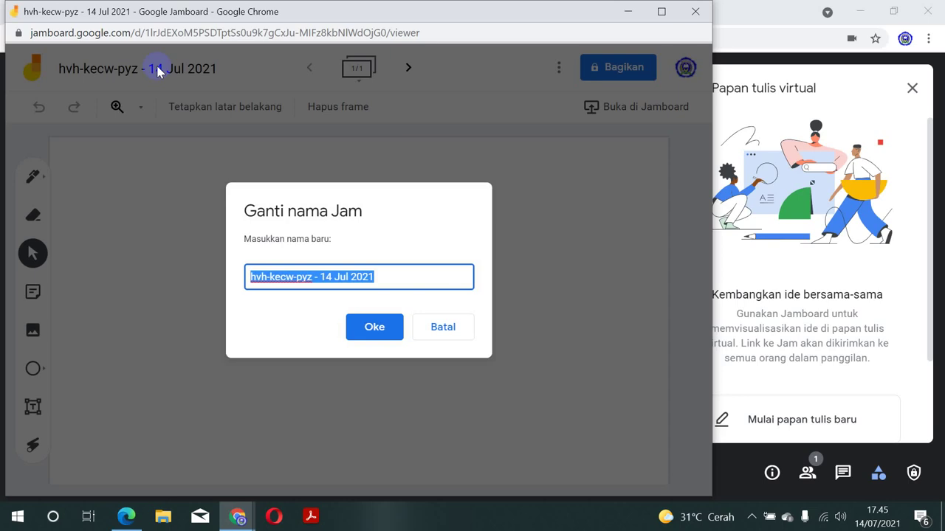
text(s)
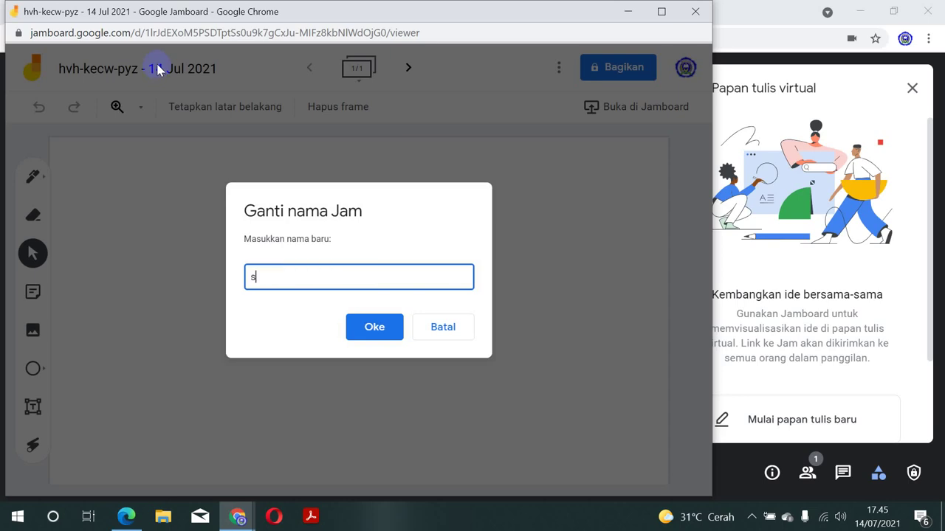
key(BackSpace)
key(BackSpace)
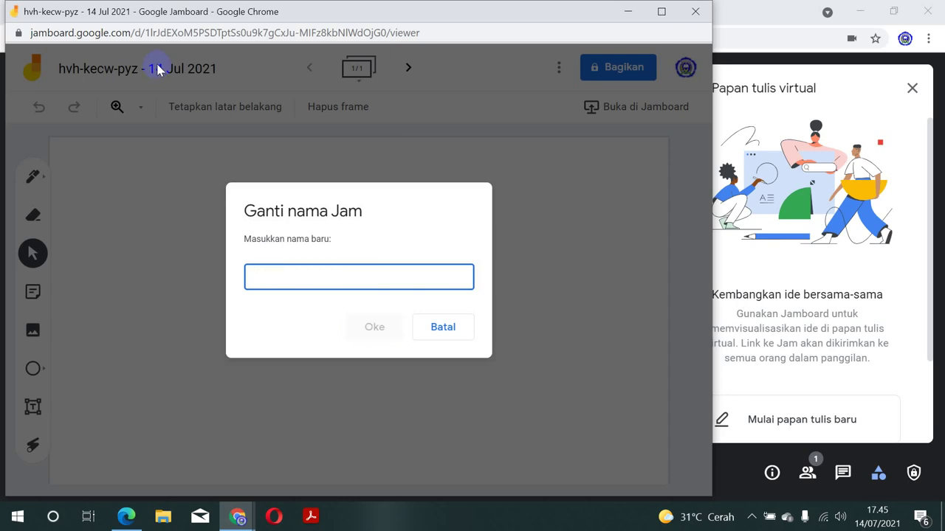
text(STAT)
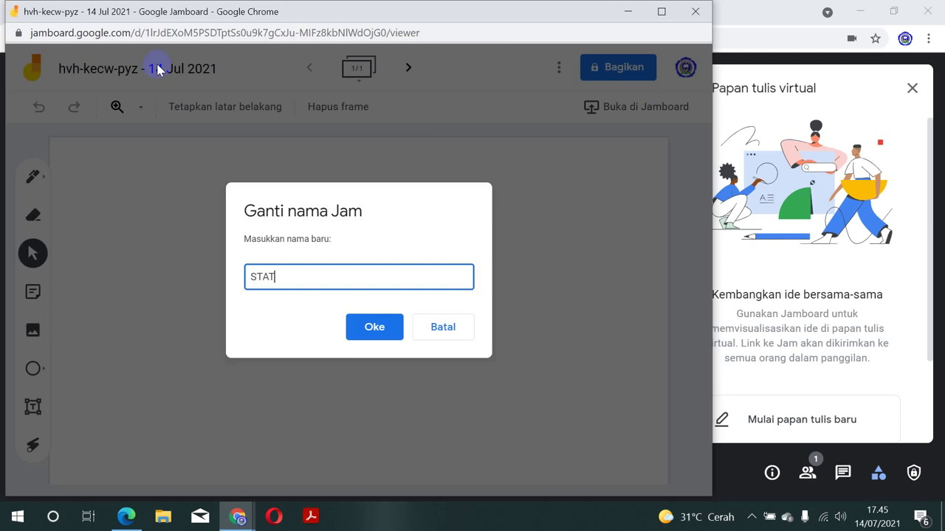
text(KA)
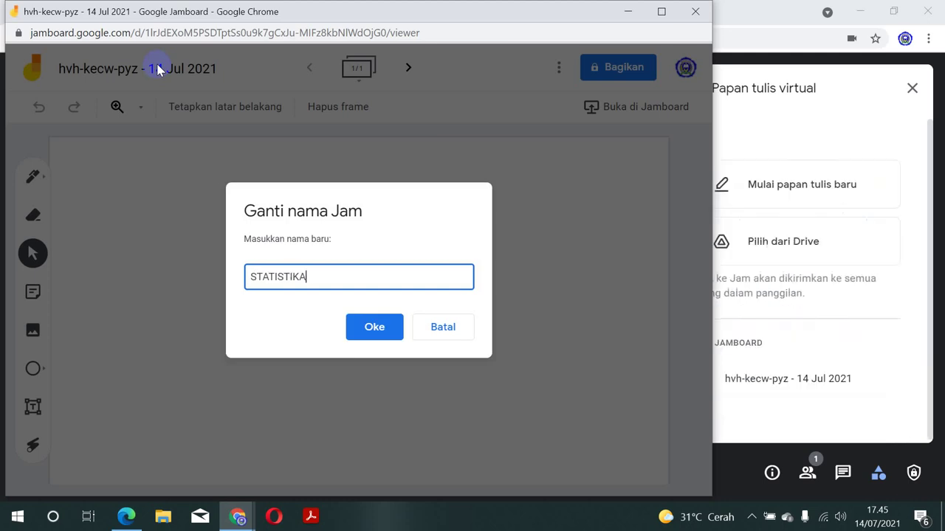
click(363, 326)
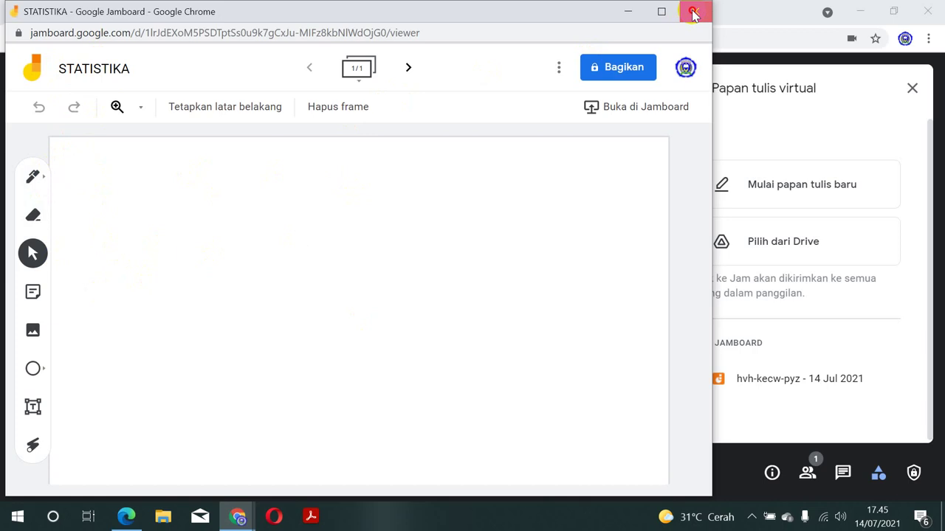
Close the STATISTIKA Jamboard, reopen it from the call's file list, then close it and the listing.
click(693, 13)
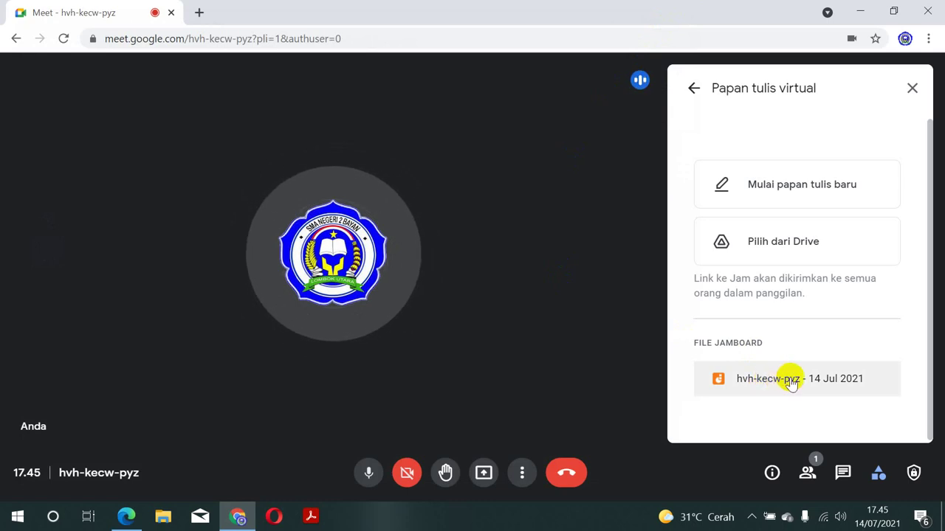
click(790, 380)
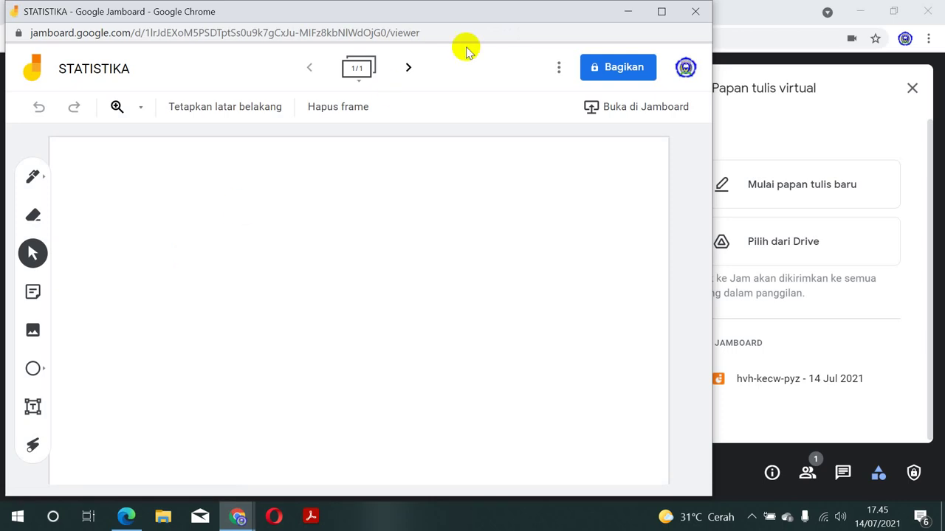
click(698, 13)
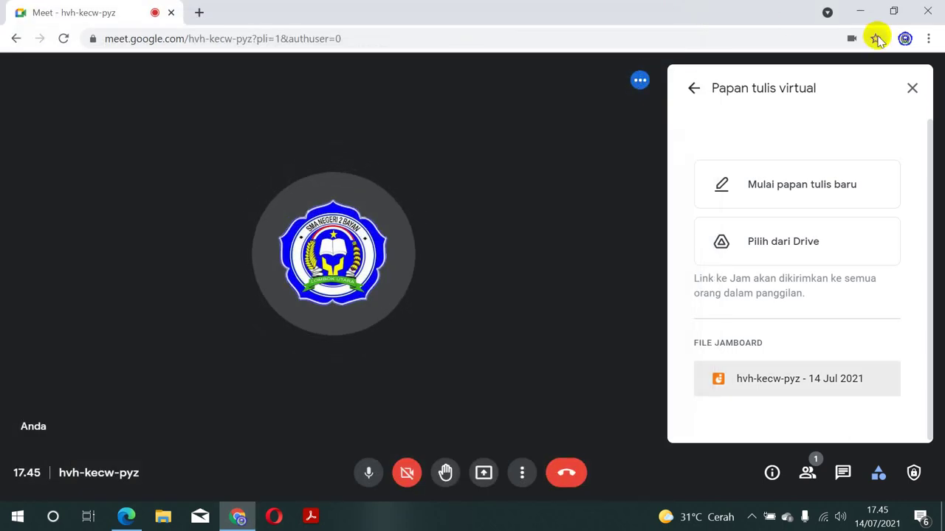
click(913, 88)
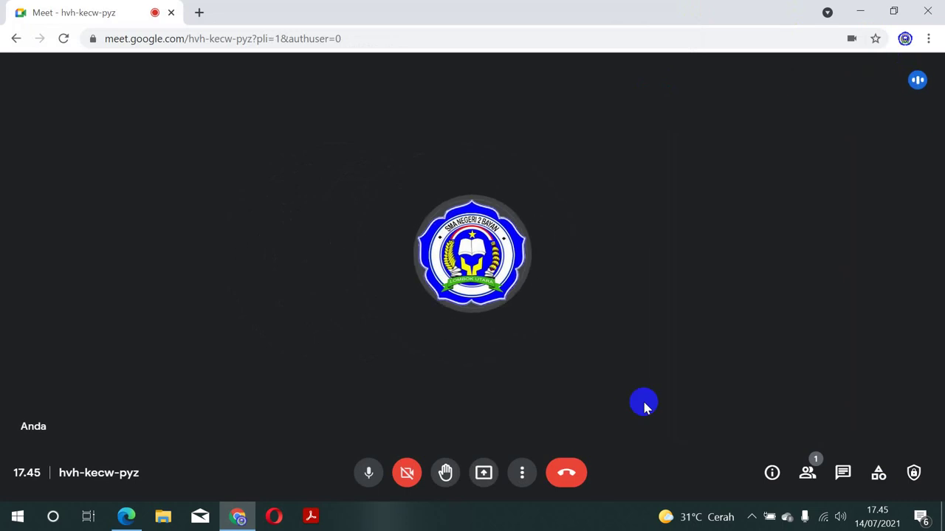
Apply the disco party video background, then close the effects panel and turn the camera off.
click(523, 474)
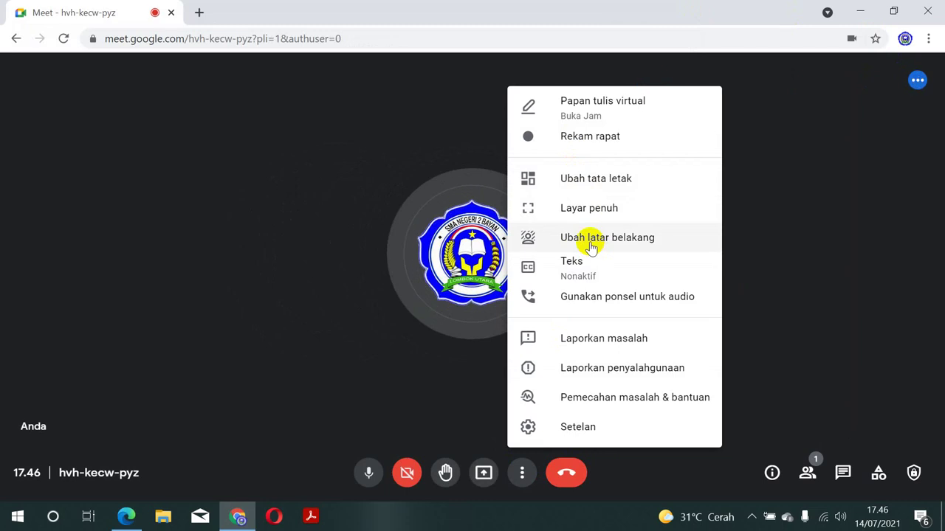
click(591, 244)
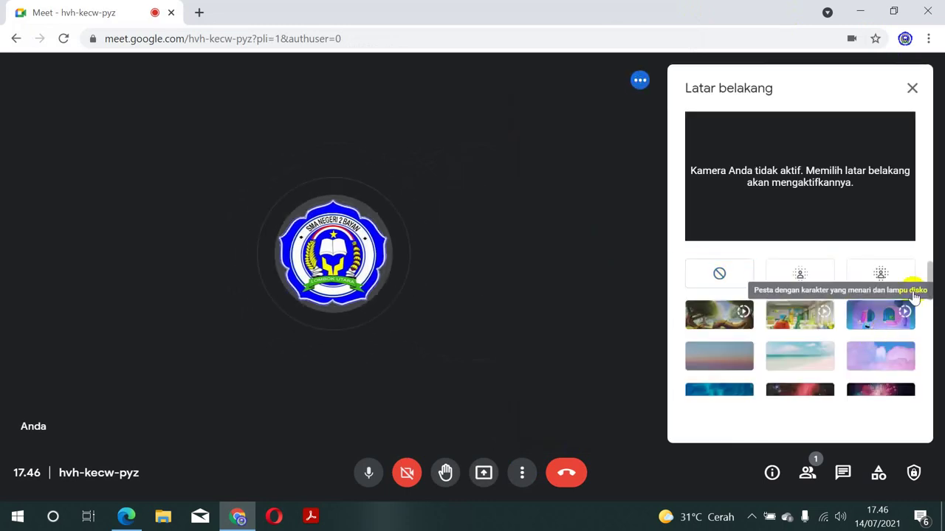
mouse_move(930, 274)
mouse_down()
mouse_move(929, 295)
mouse_move(928, 274)
mouse_up()
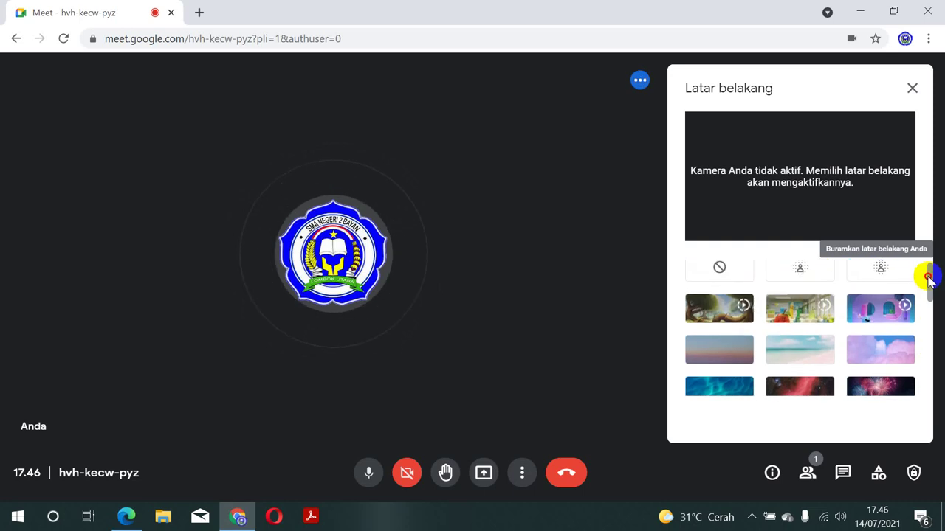
click(878, 313)
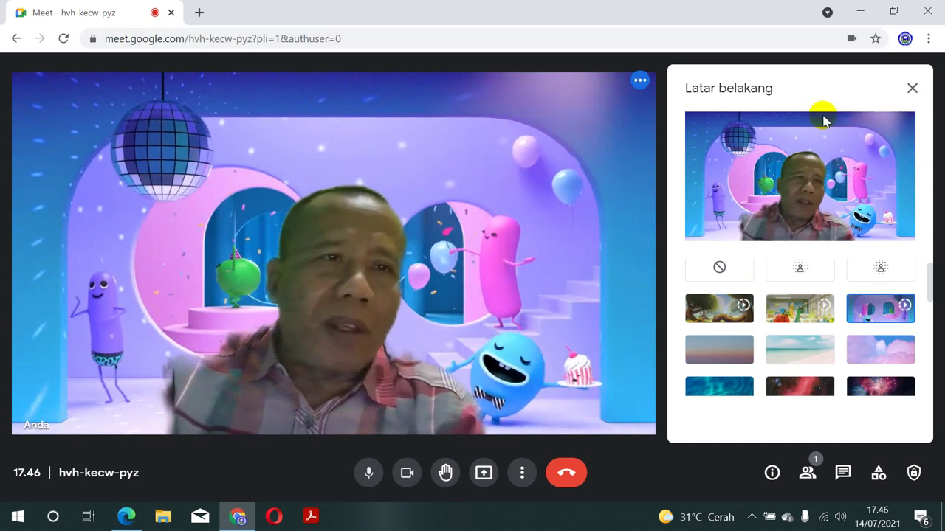
click(913, 89)
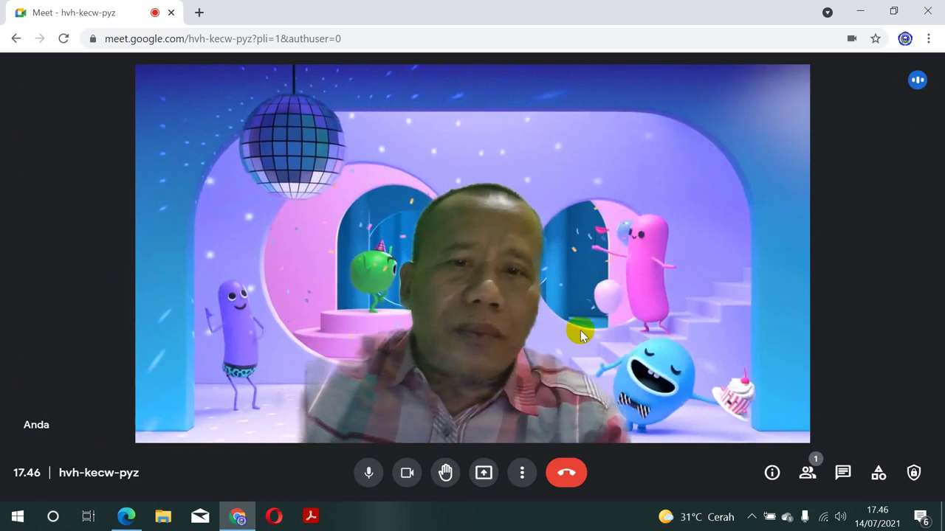
click(408, 475)
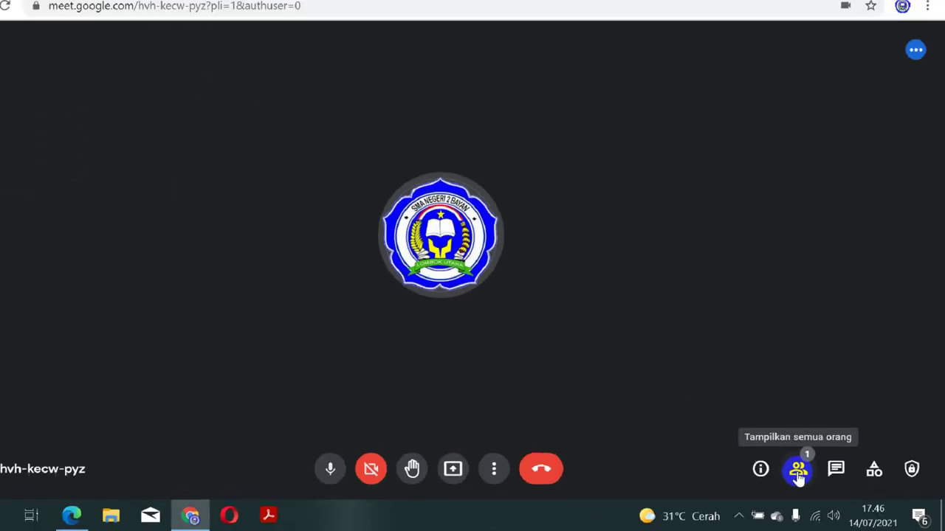
Open all host settings from Host controls, browse Audio and Video, then return to Kontrol penyelenggara.
click(914, 473)
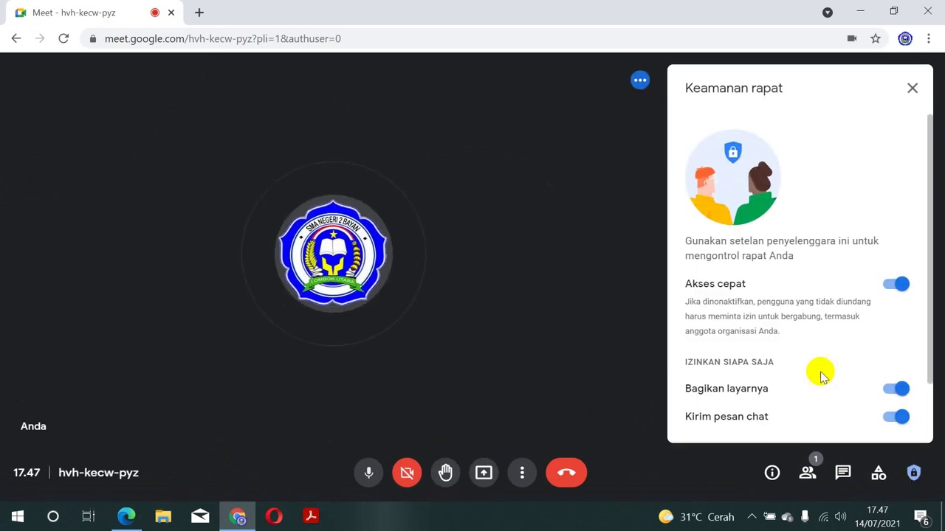
scroll(923, 274, down, 2)
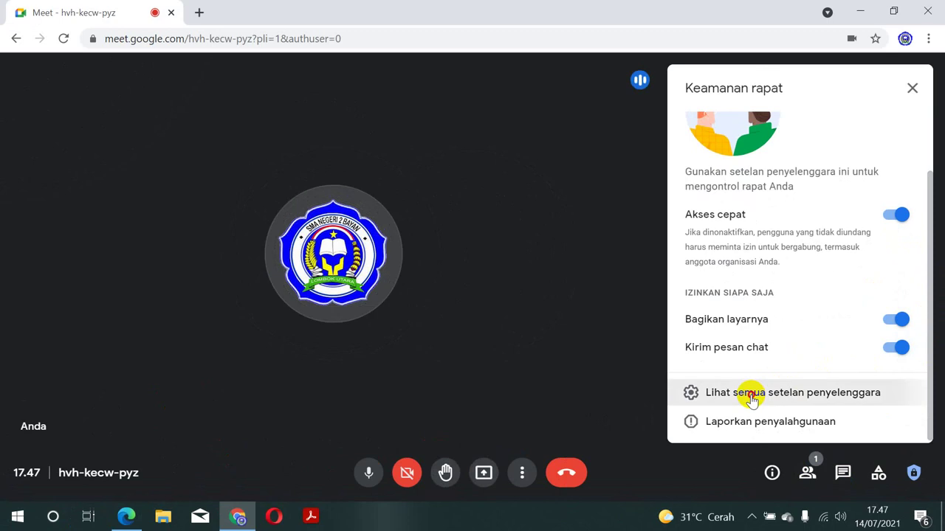
click(752, 399)
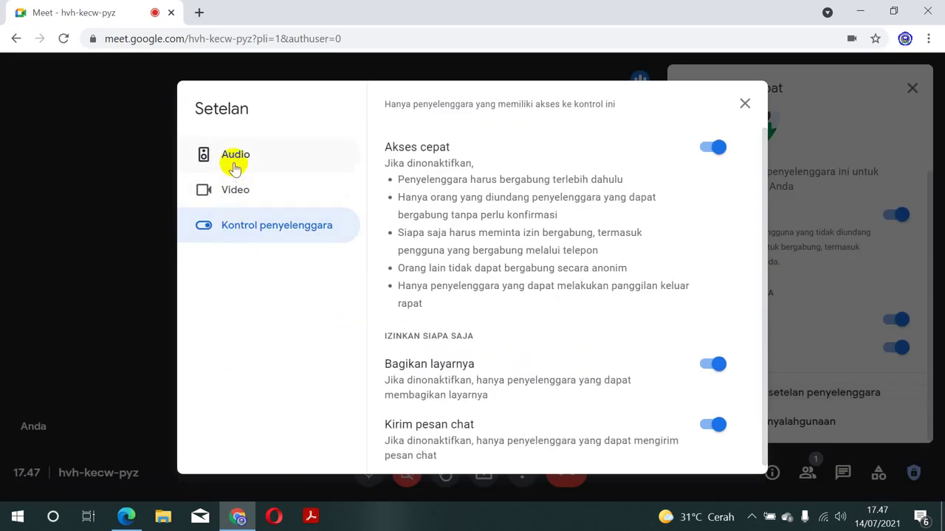
click(231, 160)
click(235, 195)
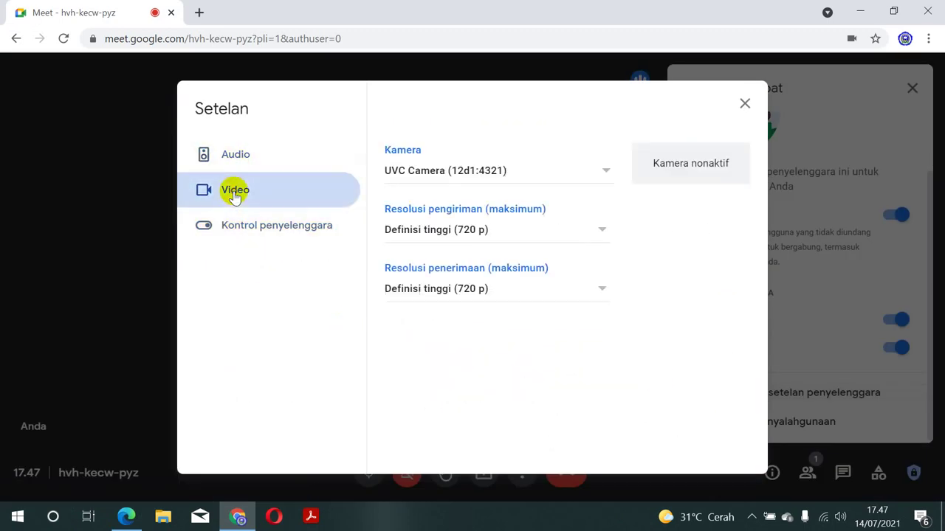
click(244, 231)
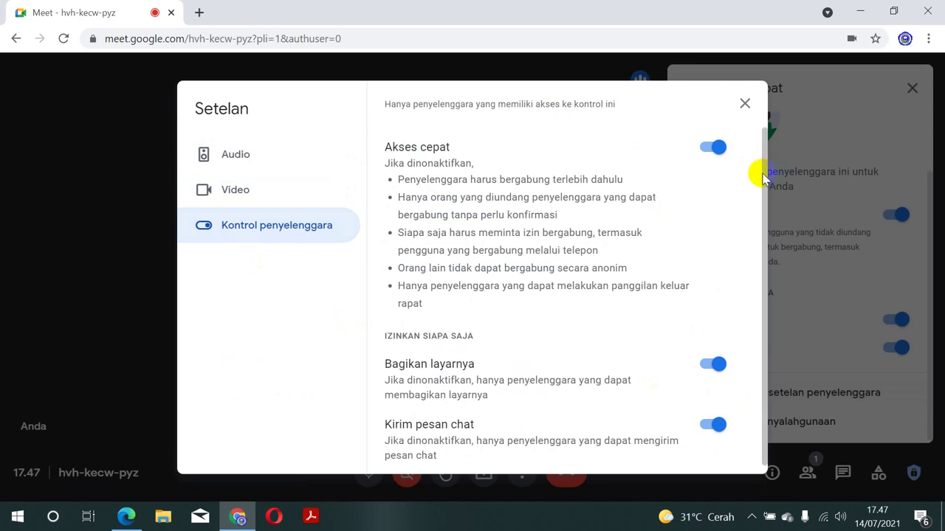
drag(762, 171, 766, 274)
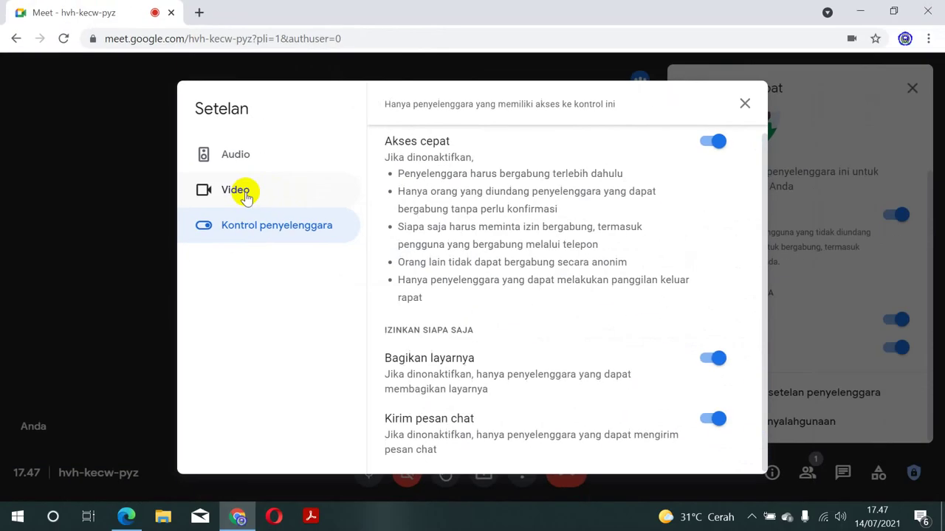
Review the camera and microphone lists, keeping the Realtek microphone, then close Setelan and Keamanan rapat.
click(275, 191)
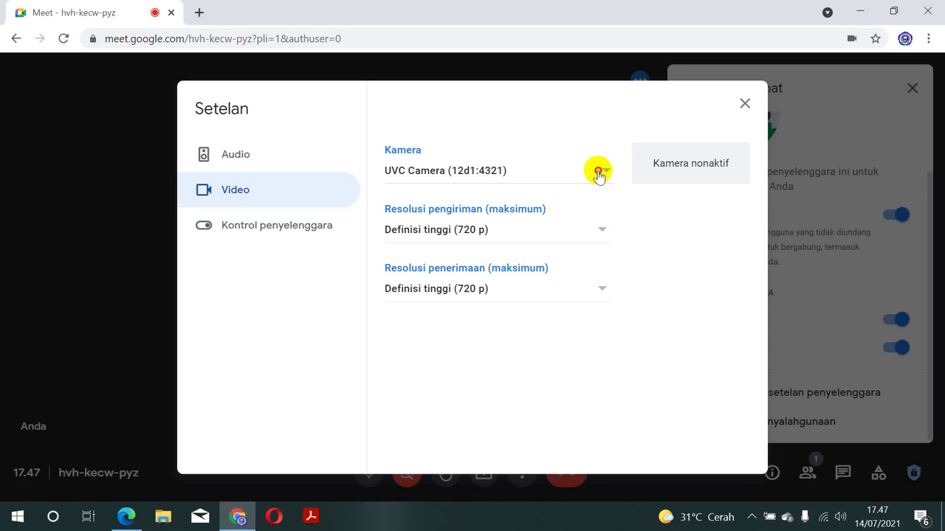
click(598, 171)
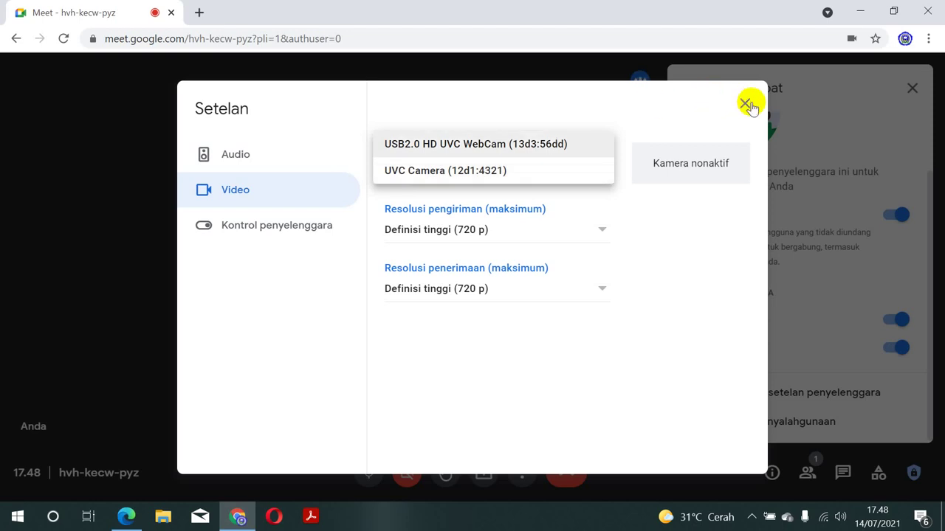
click(249, 157)
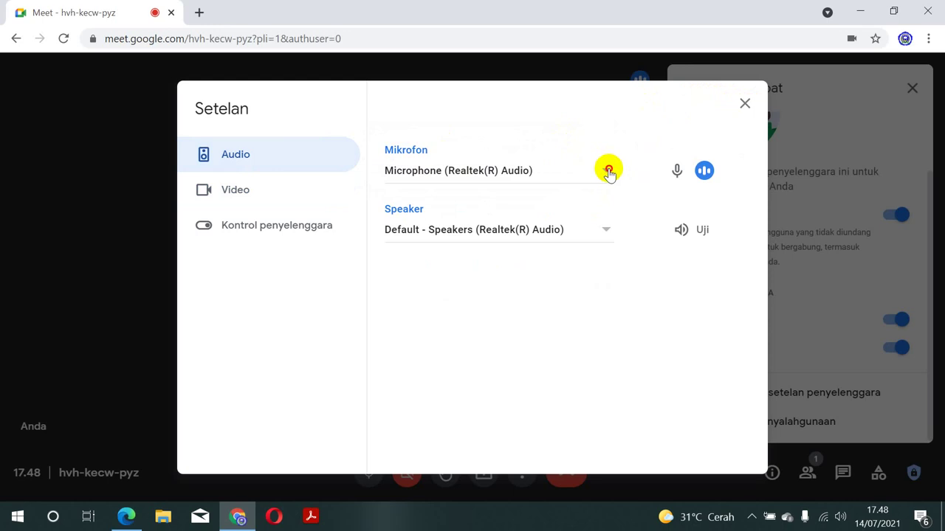
click(608, 171)
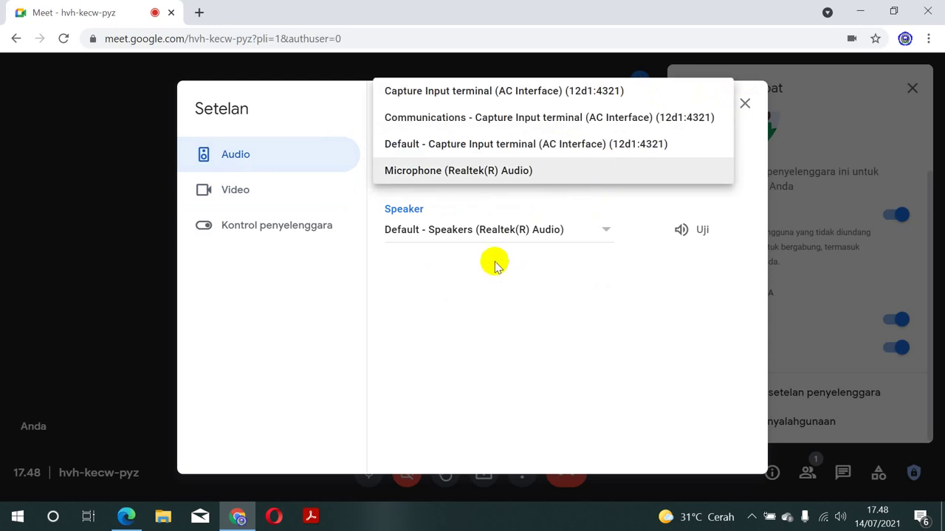
click(485, 302)
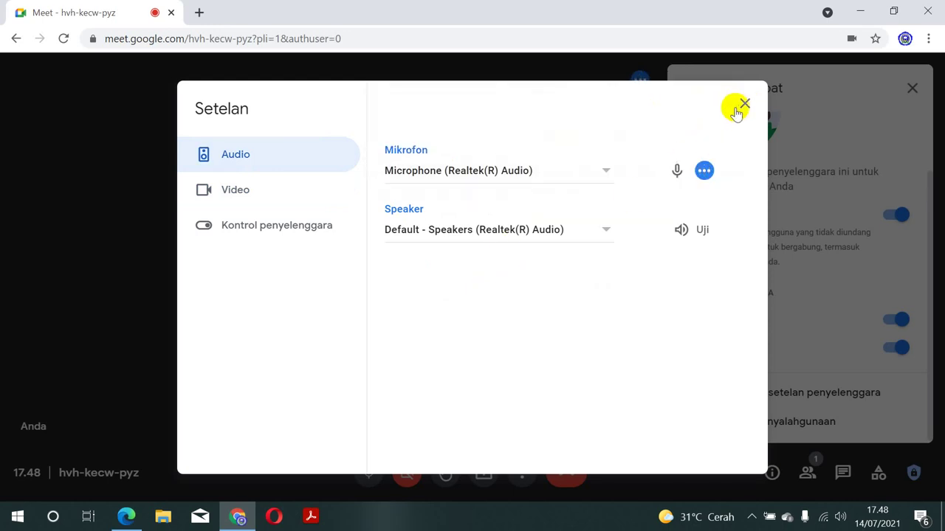
click(743, 104)
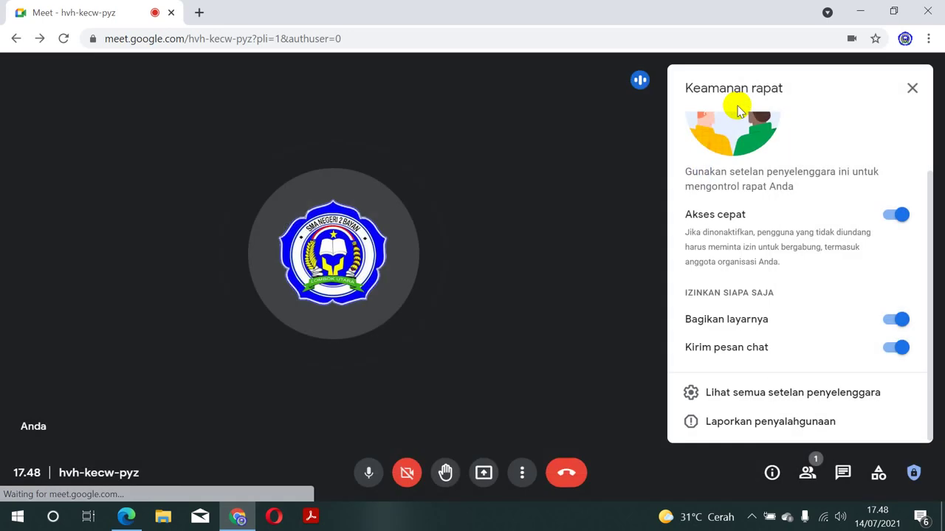
click(910, 88)
click(882, 467)
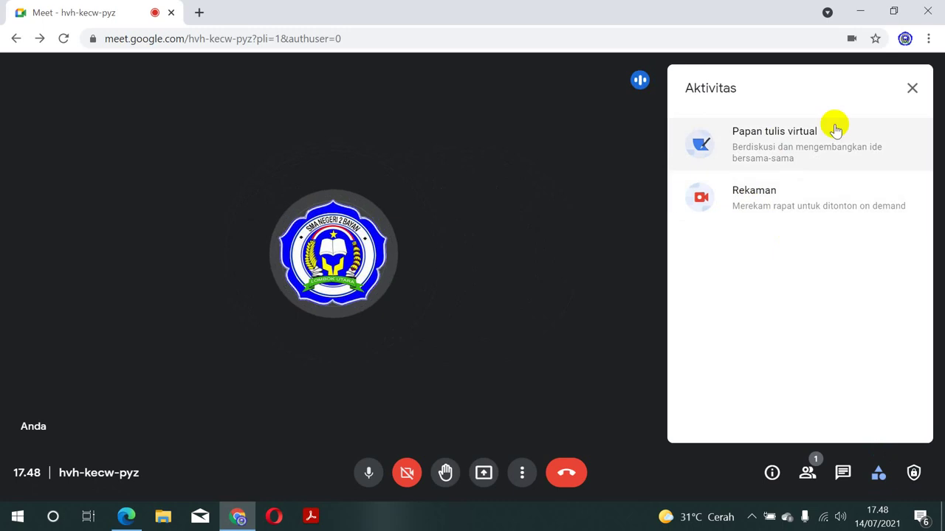
click(913, 88)
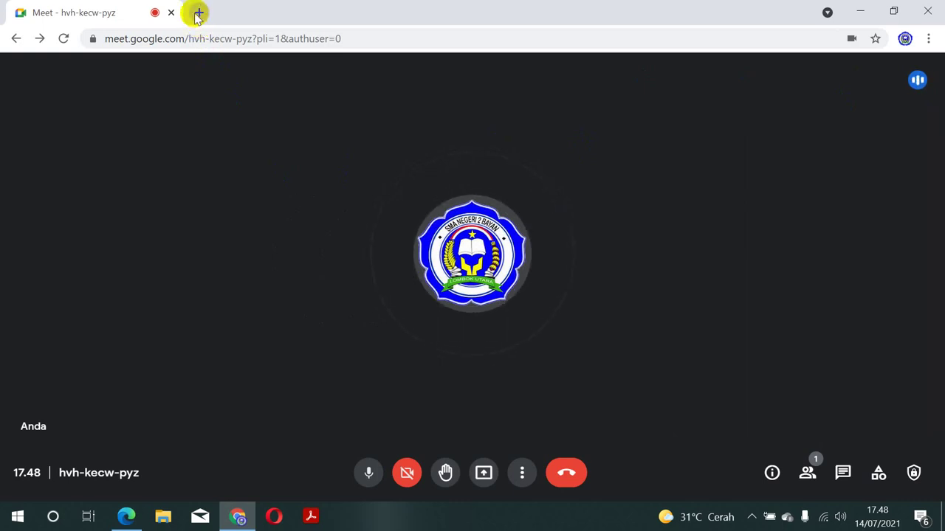
Close the Meet call tab and show the Google apps launcher on a fresh new tab.
click(198, 11)
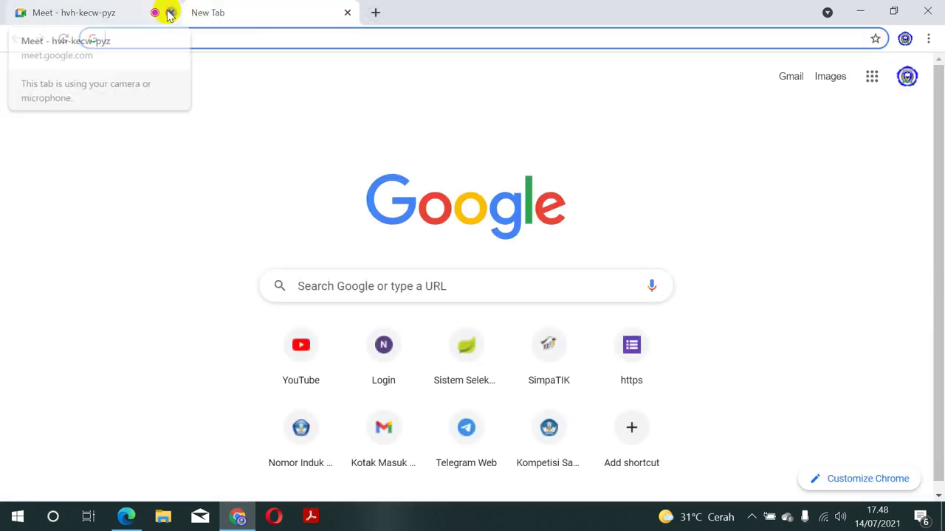
click(171, 13)
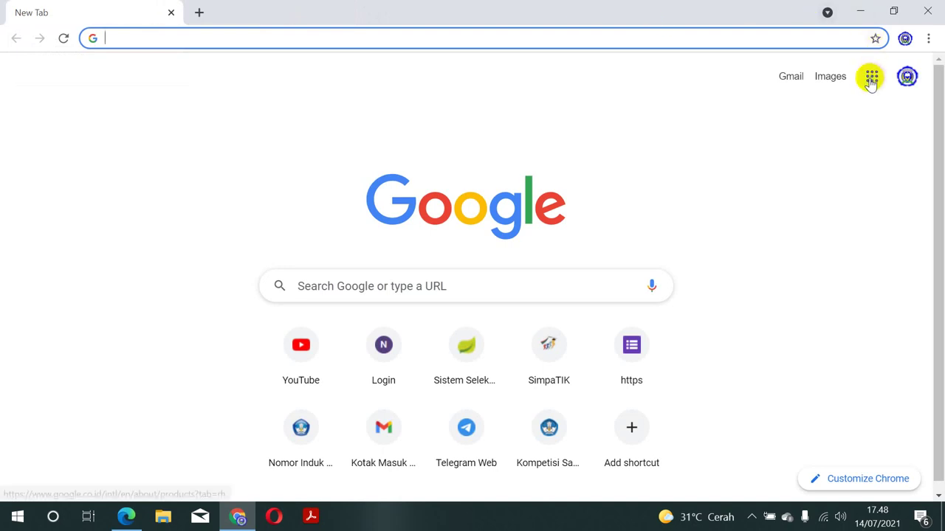
click(871, 78)
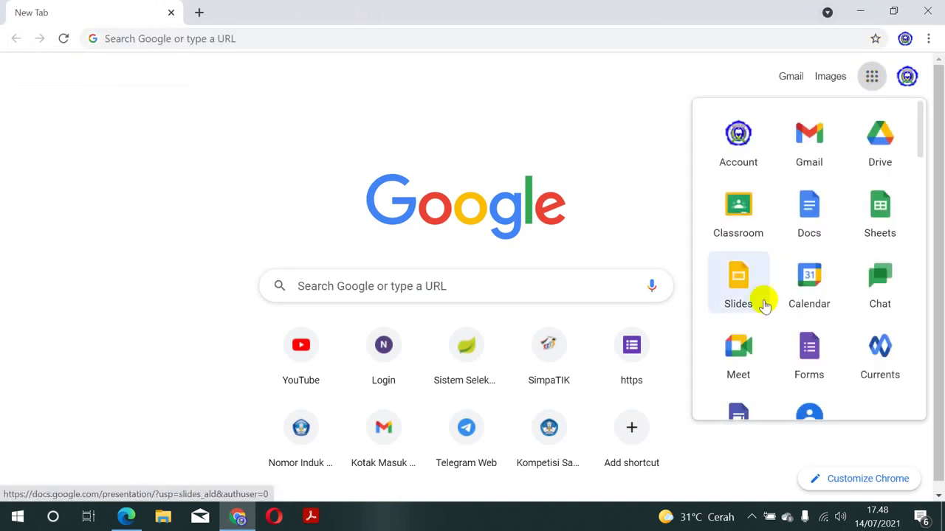
click(549, 153)
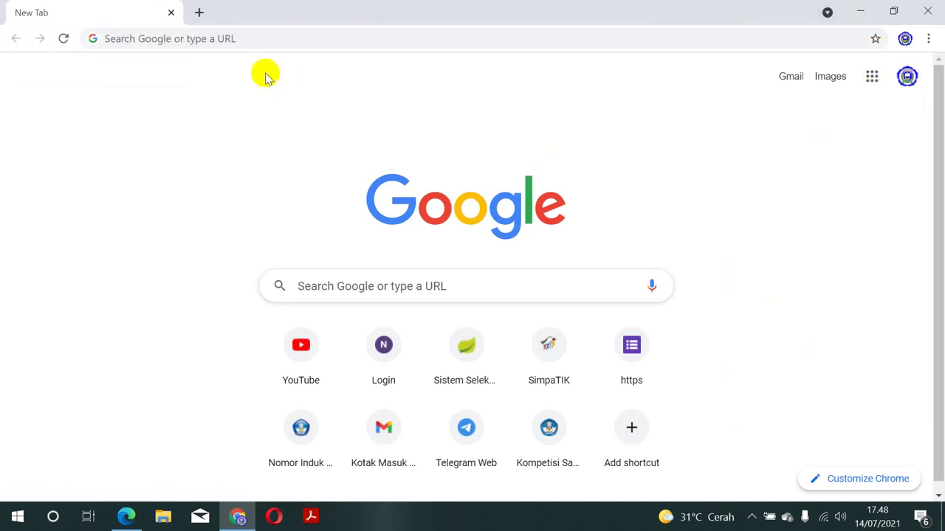
click(198, 13)
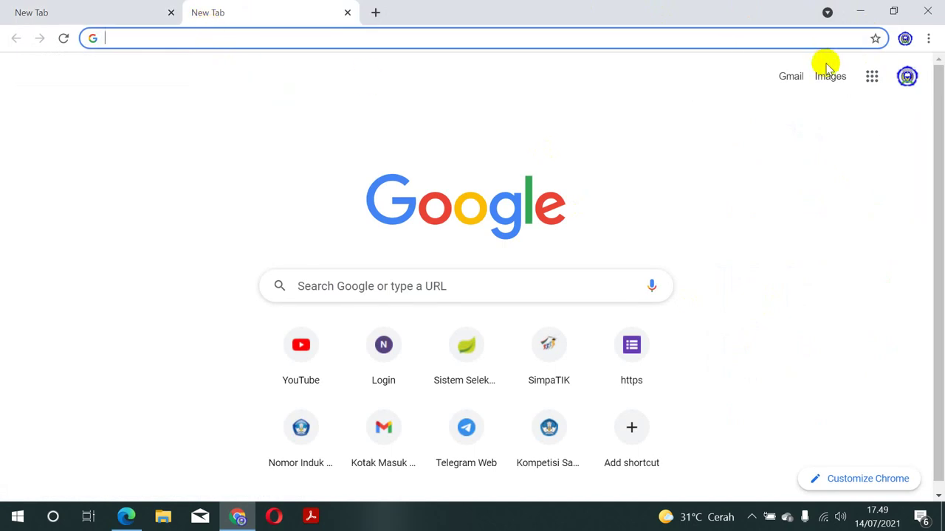
click(872, 76)
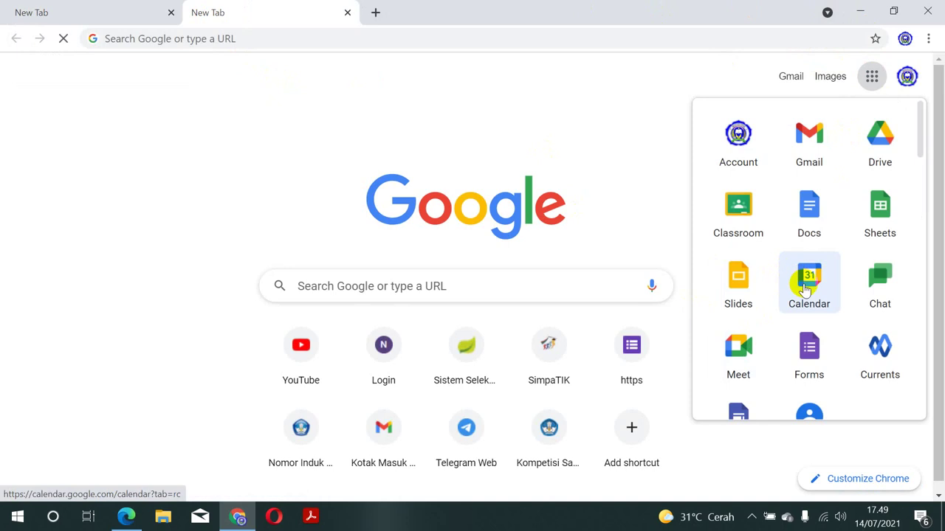
Open Google Calendar and show the day view for Saturday, 31 July 2021.
click(806, 289)
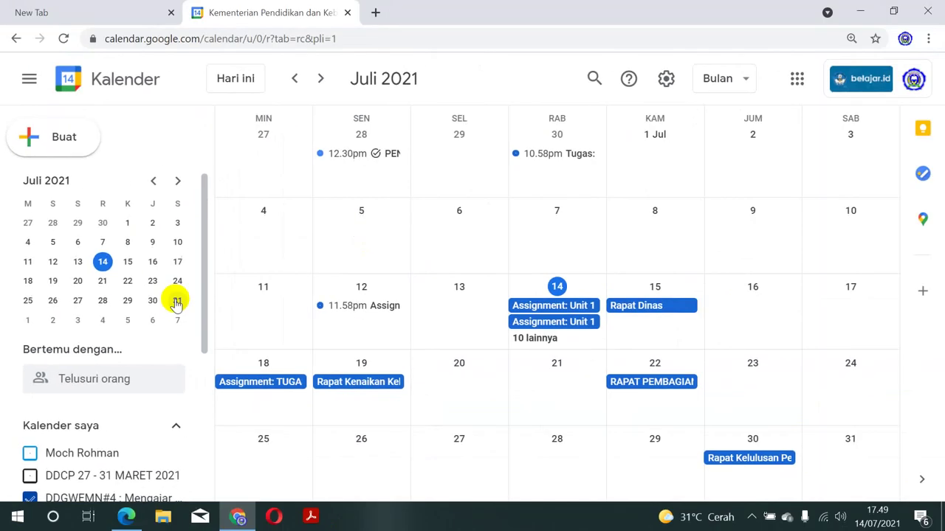
click(178, 301)
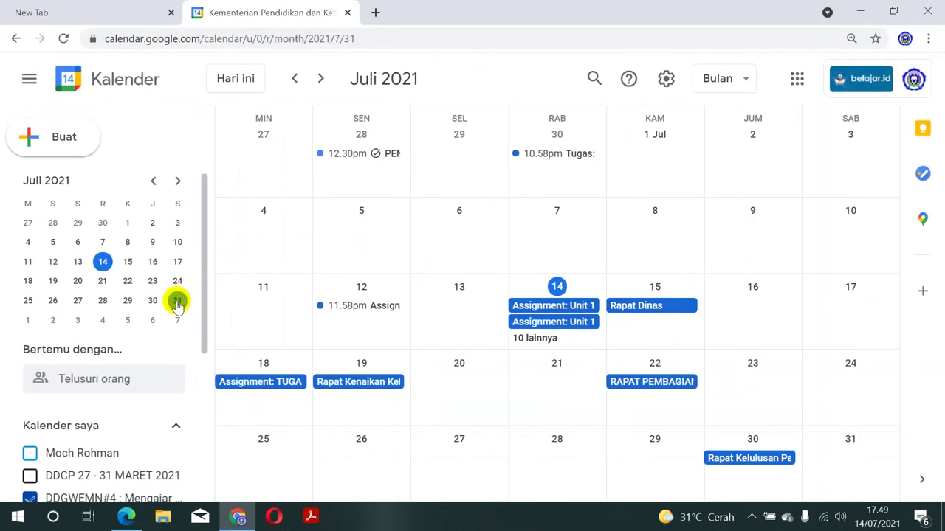
click(177, 301)
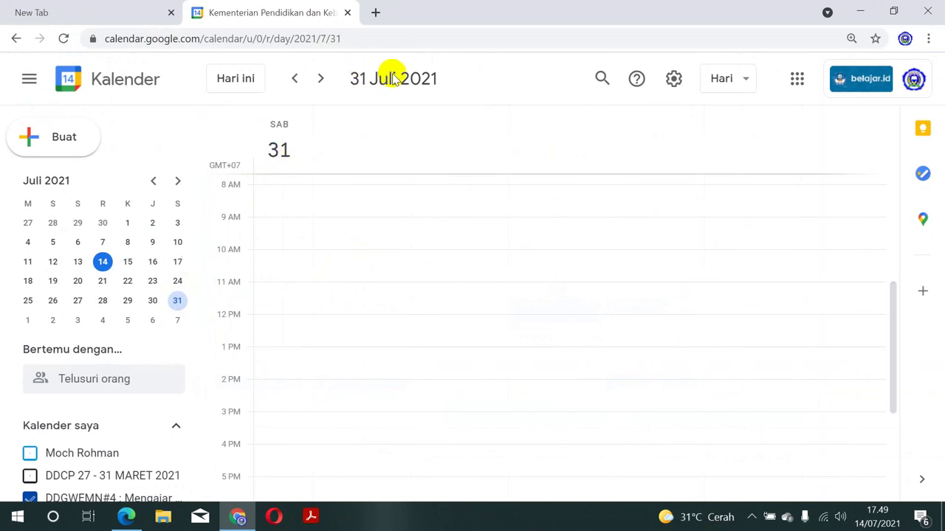
Create a new all-day event titled 'RAPAT DINAS PPDB' on 31 July.
click(65, 138)
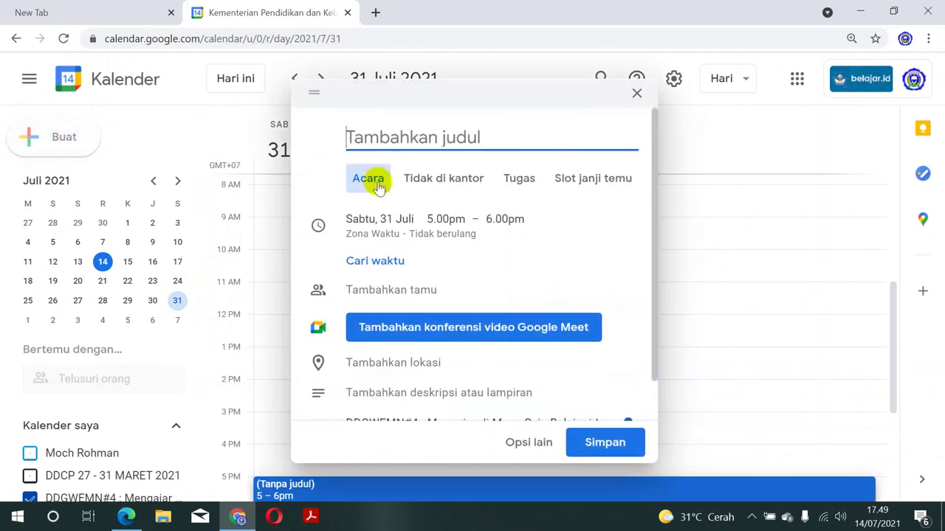
text(ra)
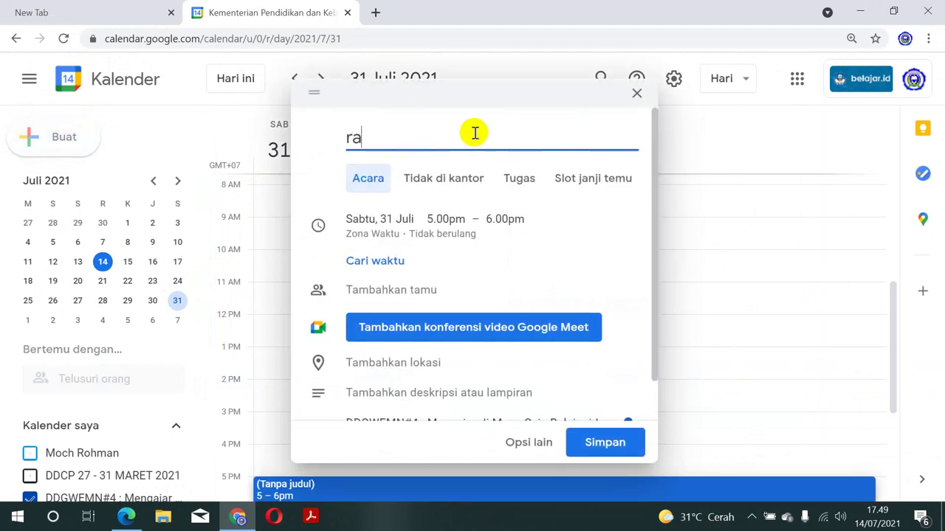
key(BackSpace)
key(BackSpace)
text(RAPAT DINAS PPDB)
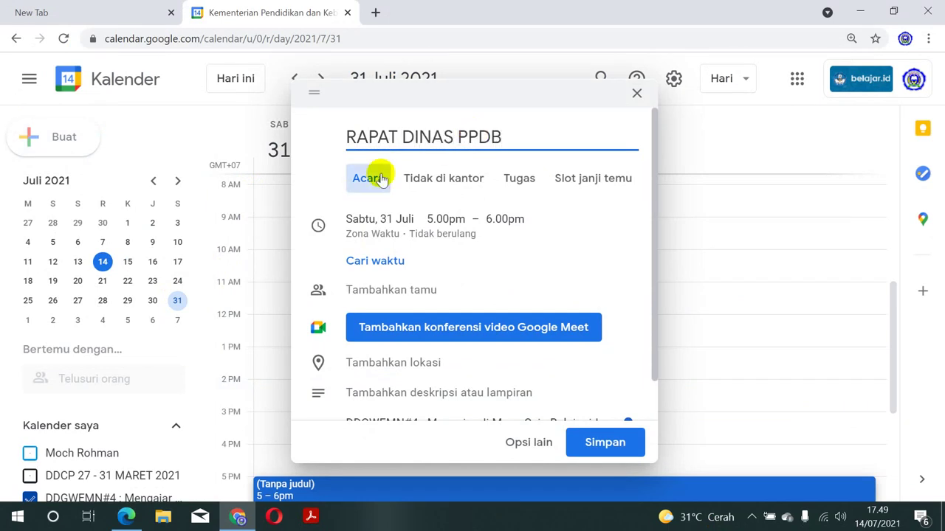
click(371, 223)
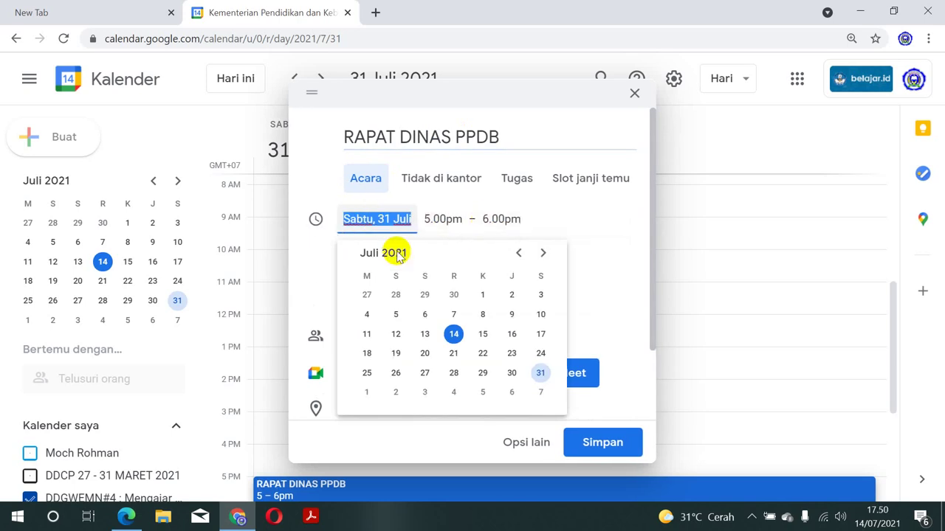
click(311, 274)
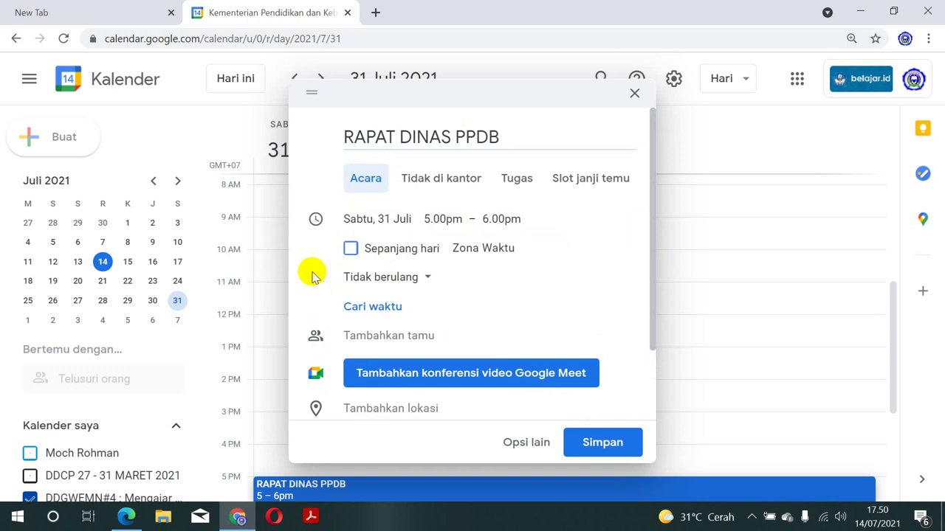
click(351, 249)
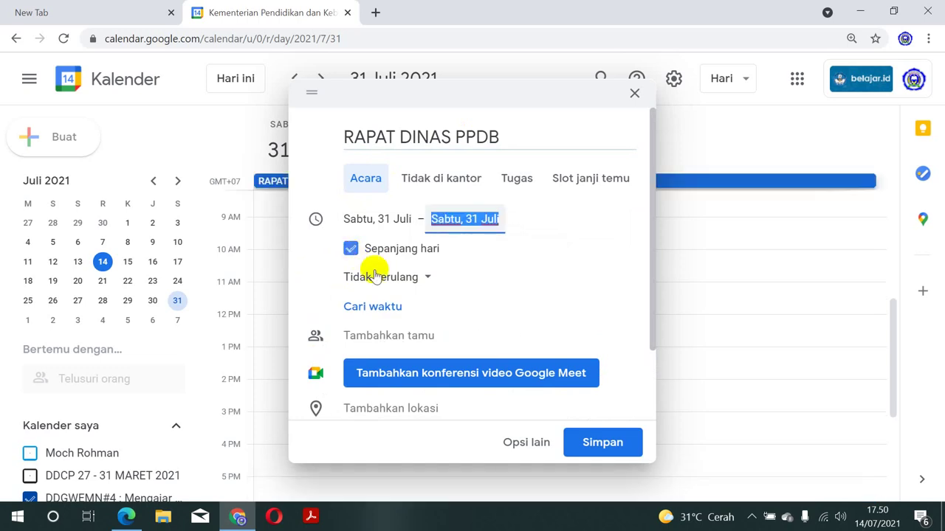
Add a Google Meet video conference to the event and save it with Simpan.
click(431, 375)
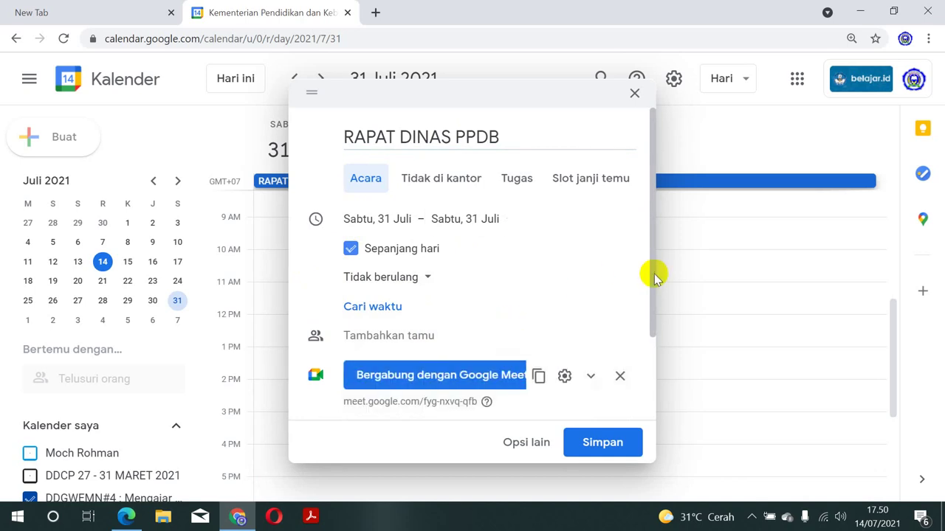
scroll(650, 280, down, 1)
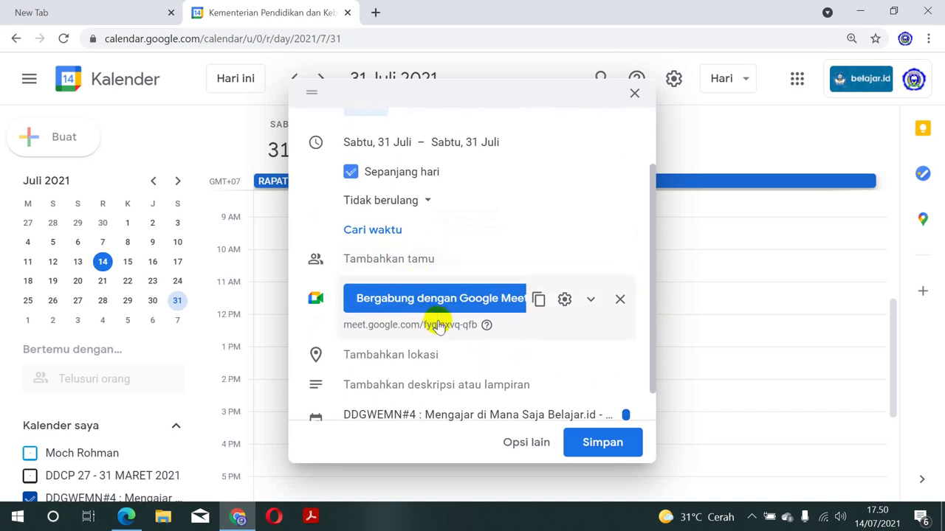
click(595, 442)
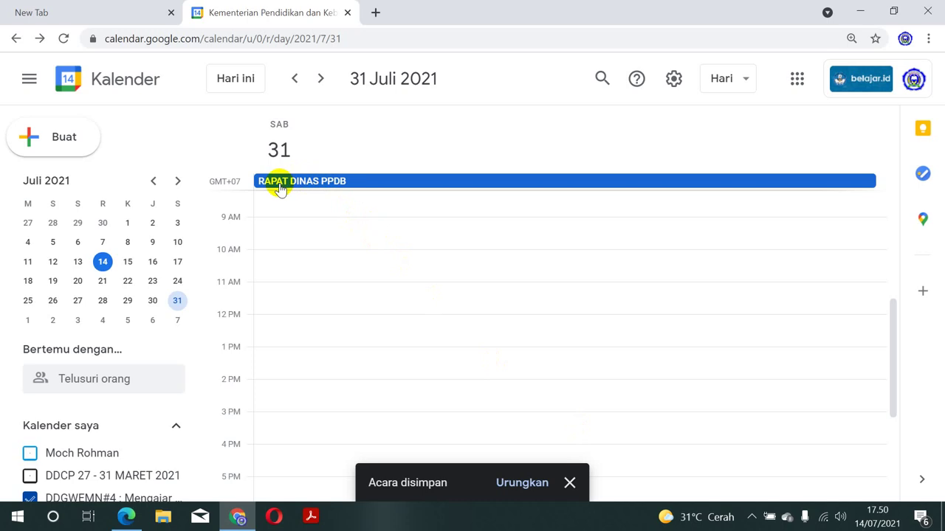
click(335, 184)
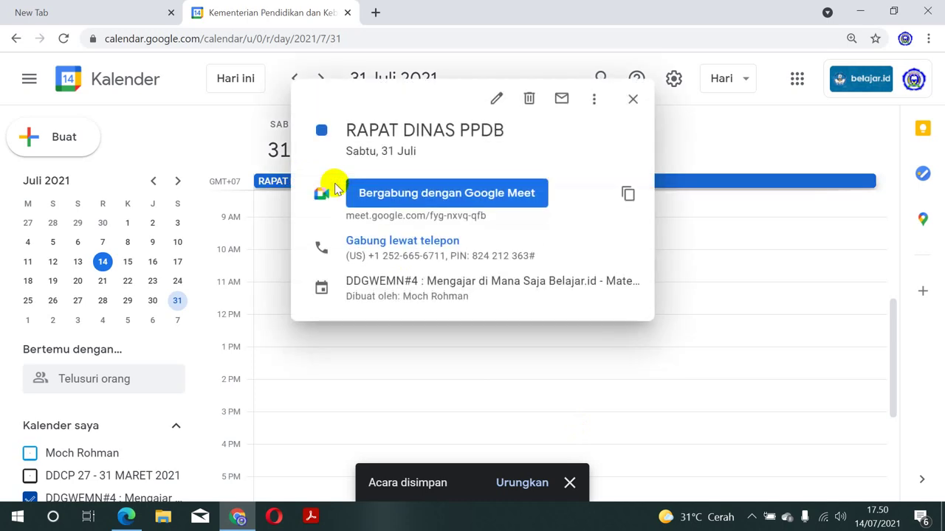
click(388, 195)
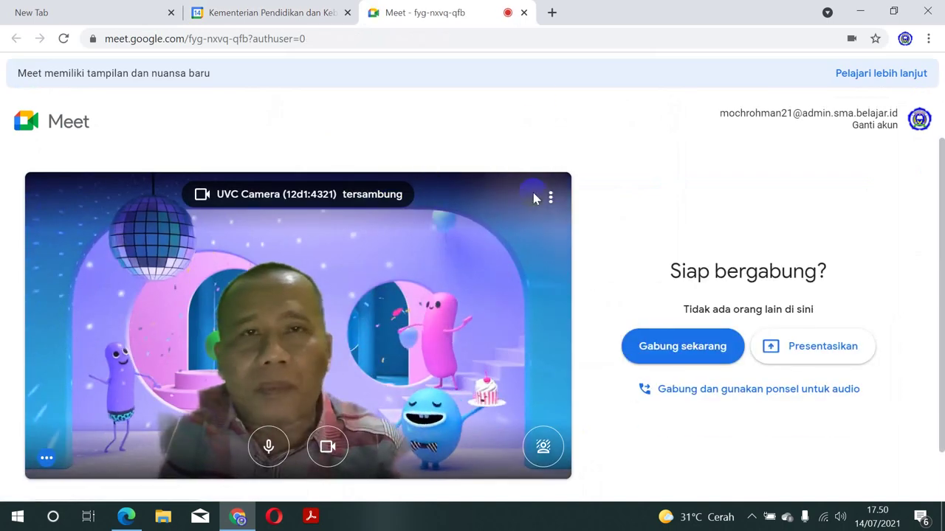
click(524, 13)
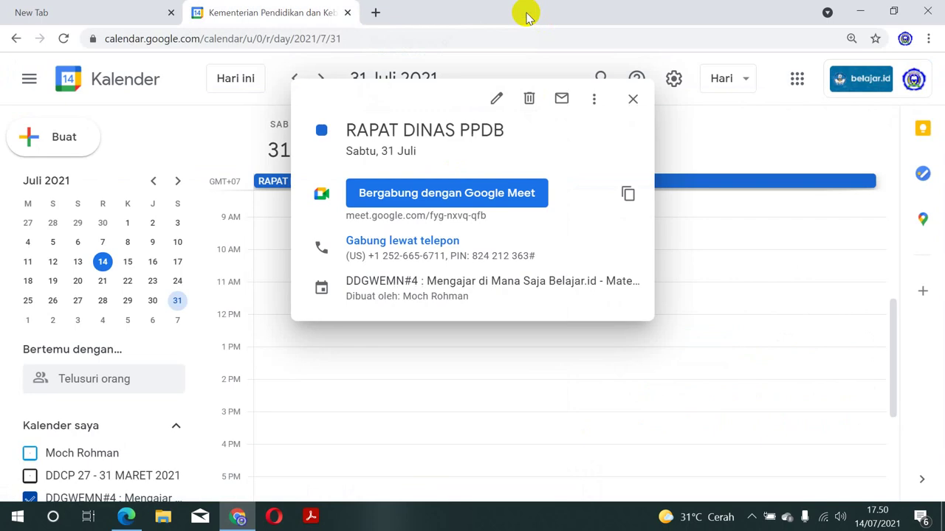
click(633, 99)
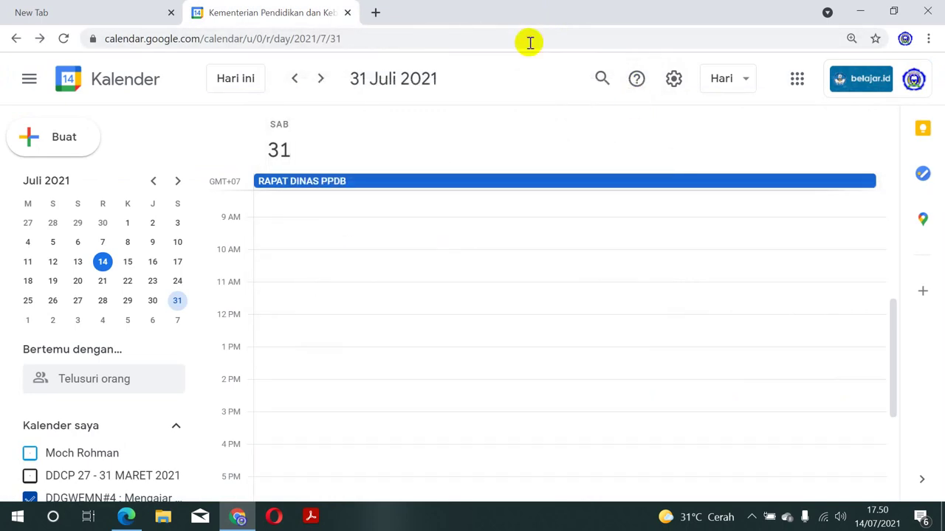
Search for 'classroom' in a new tab and open the Google Classroom site.
click(375, 12)
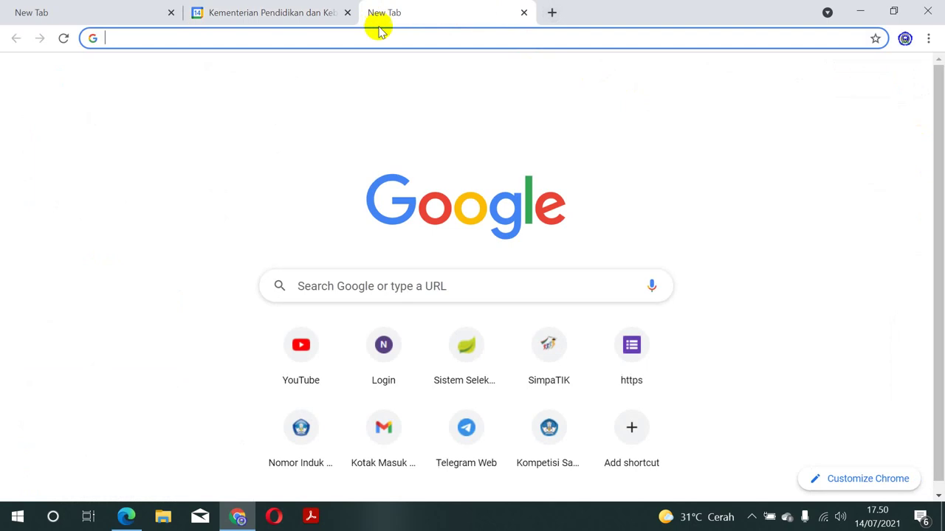
text(CL)
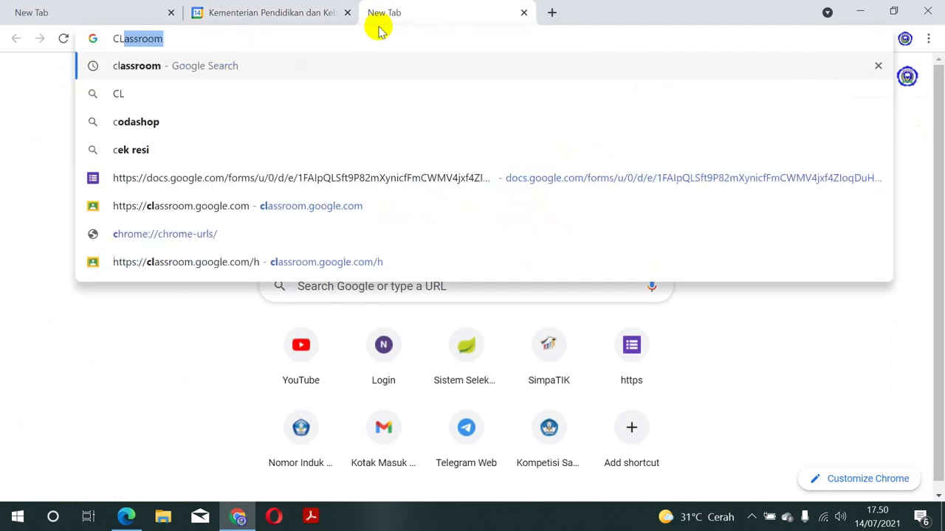
key(Return)
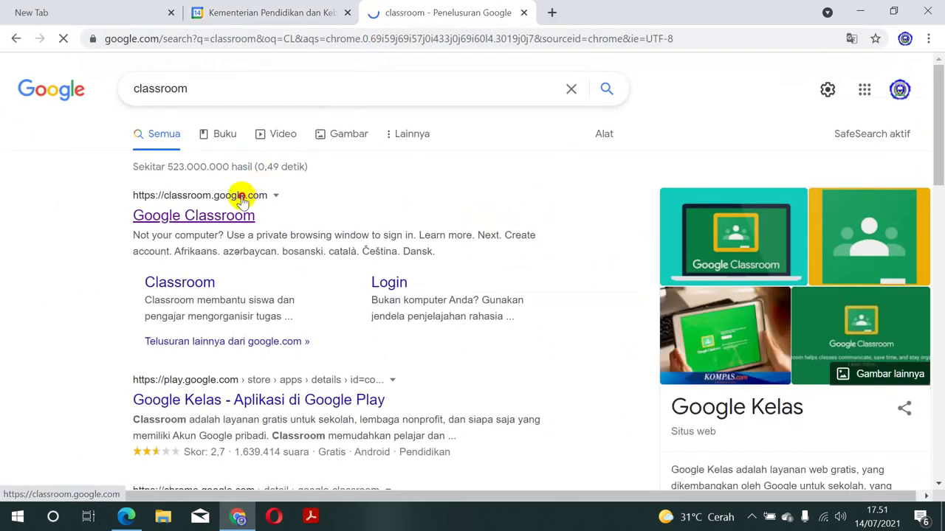
click(242, 200)
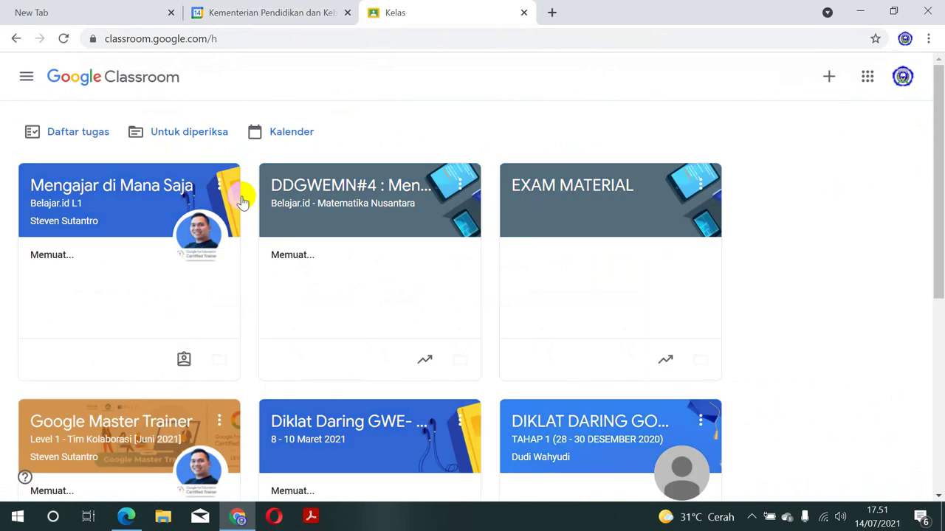
Open the EXAM MATERIAL class, test its Meet link, then close the Meet preview tab.
click(560, 191)
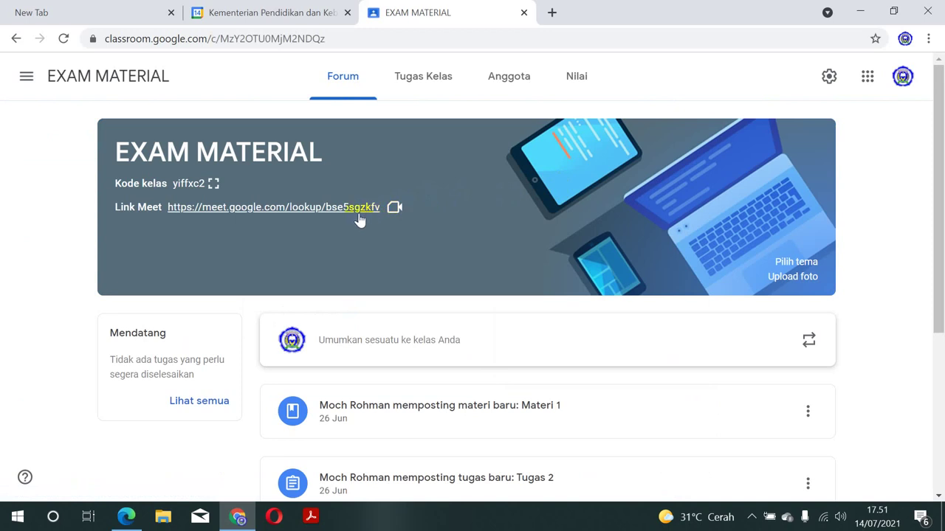
click(279, 209)
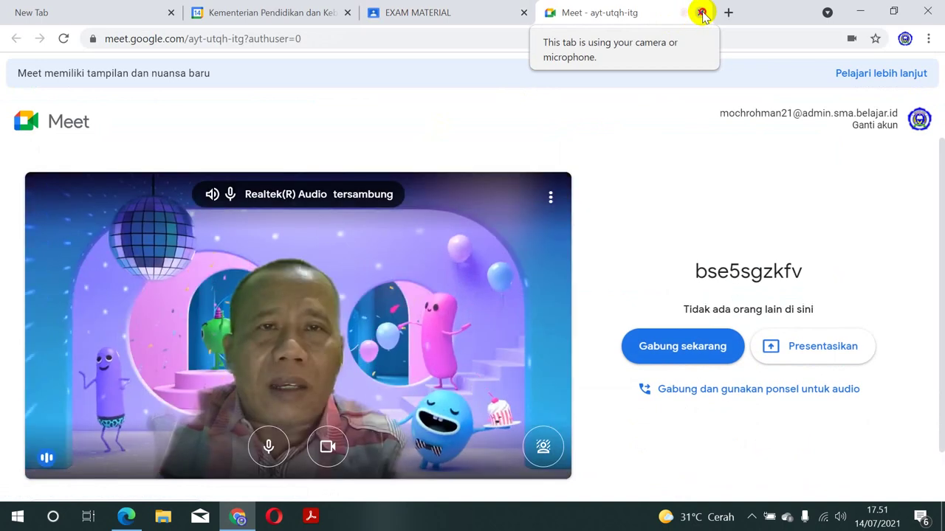
click(701, 13)
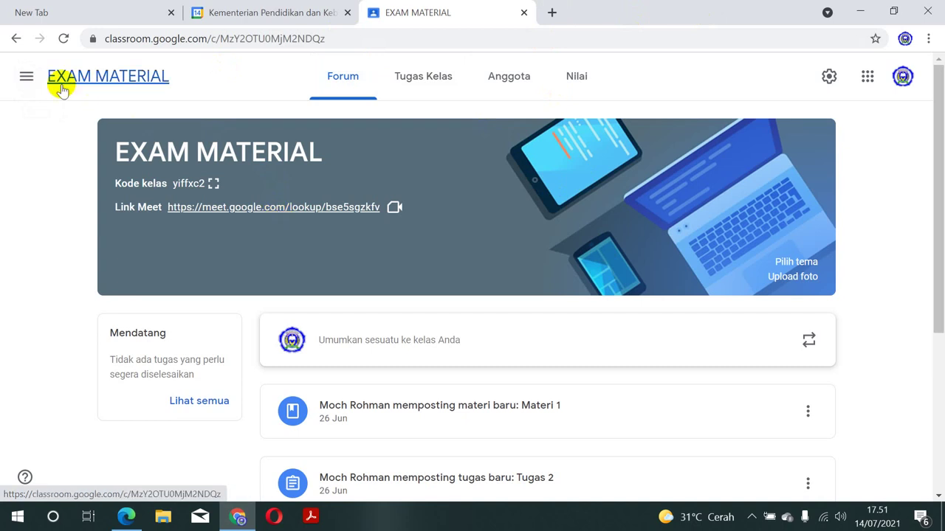
Open the MATEMATIKA class from the class list, then go back to the Kelas list.
click(27, 76)
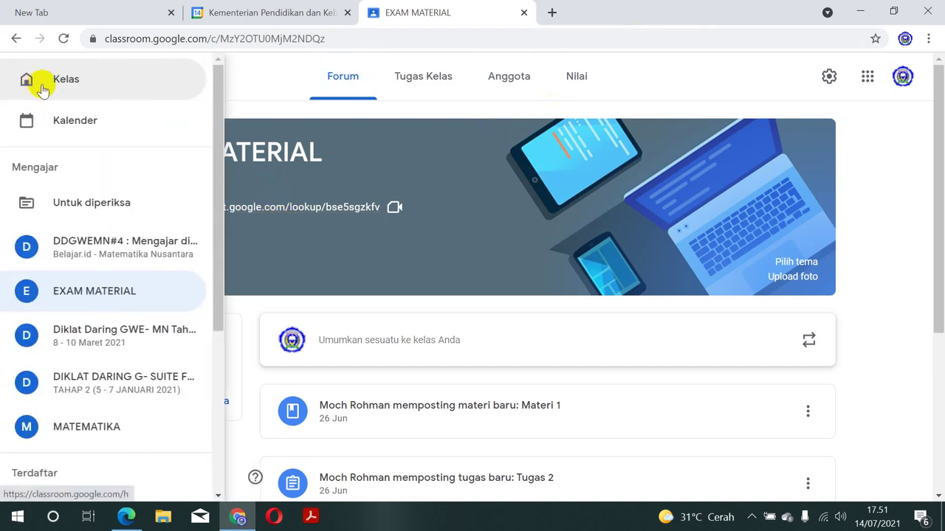
click(44, 87)
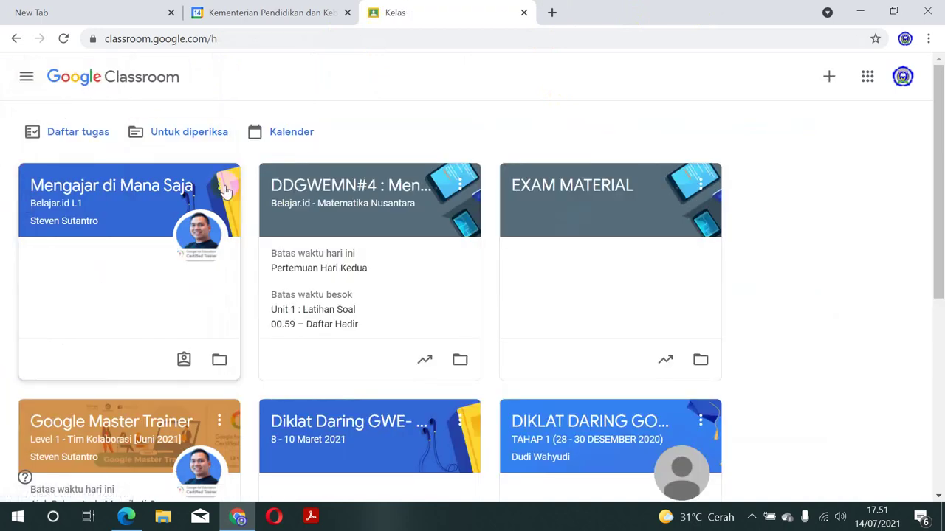
drag(939, 124, 939, 316)
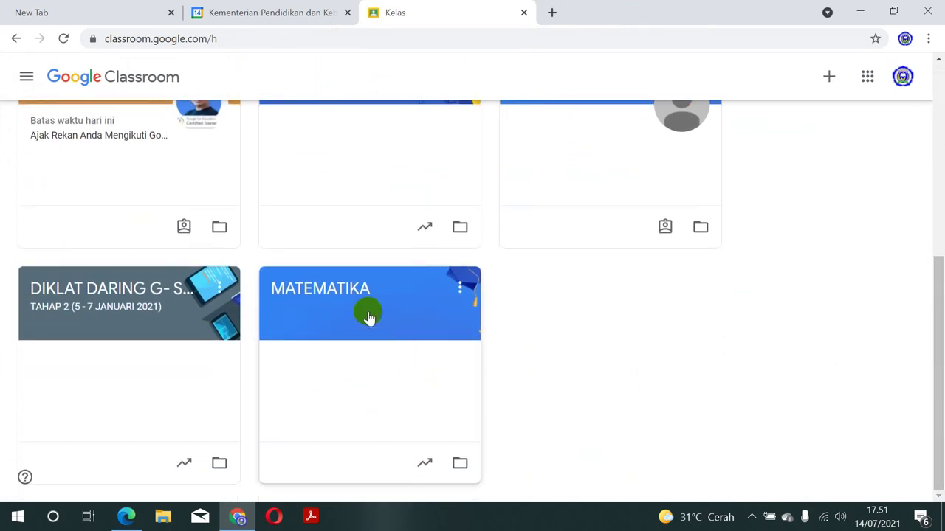
click(354, 295)
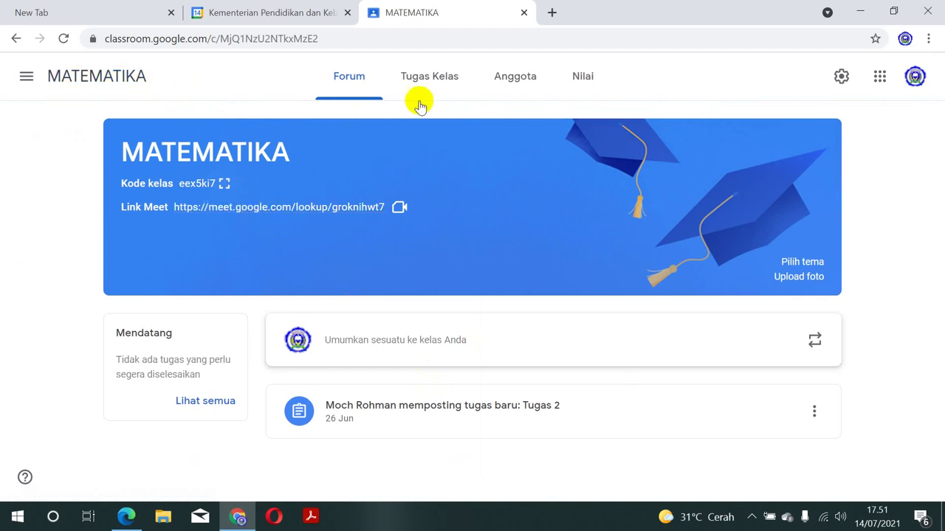
click(26, 76)
click(37, 82)
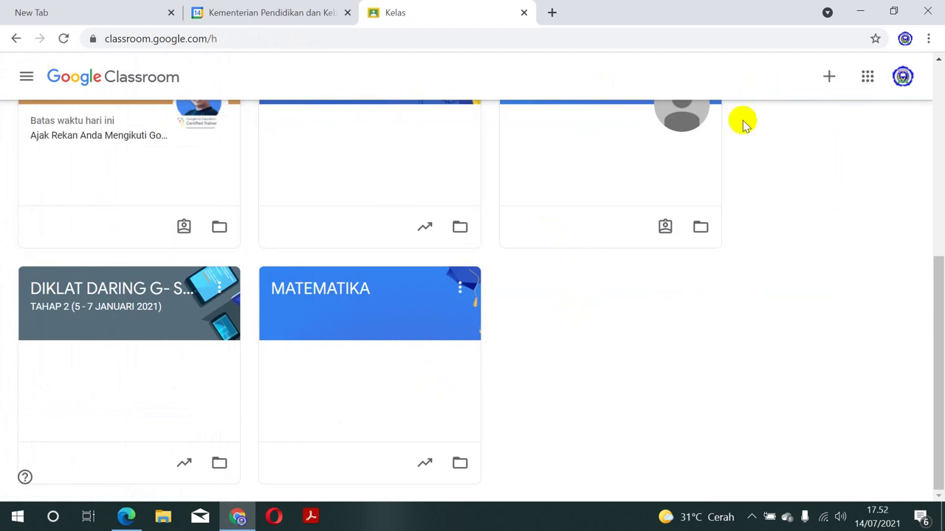
Create a class with Nama kelas 'KIMIA' using Buat kelas.
click(826, 77)
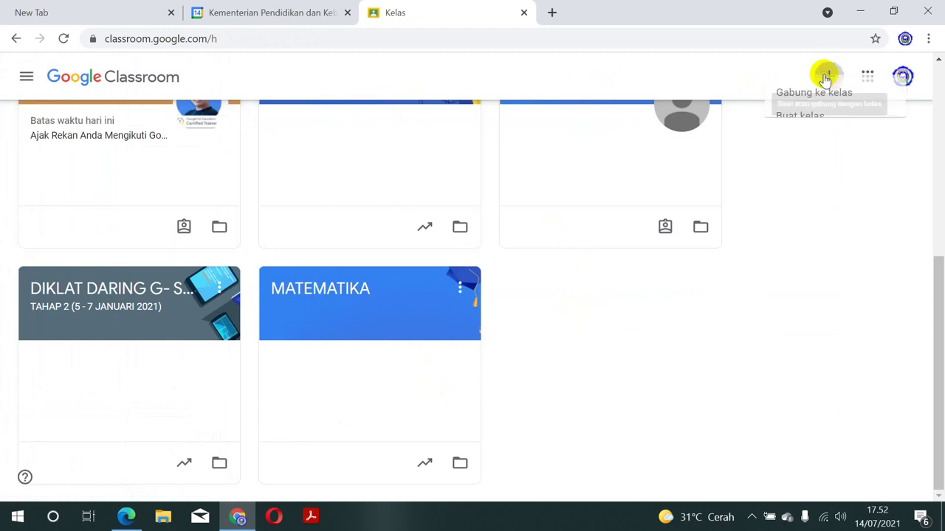
click(747, 132)
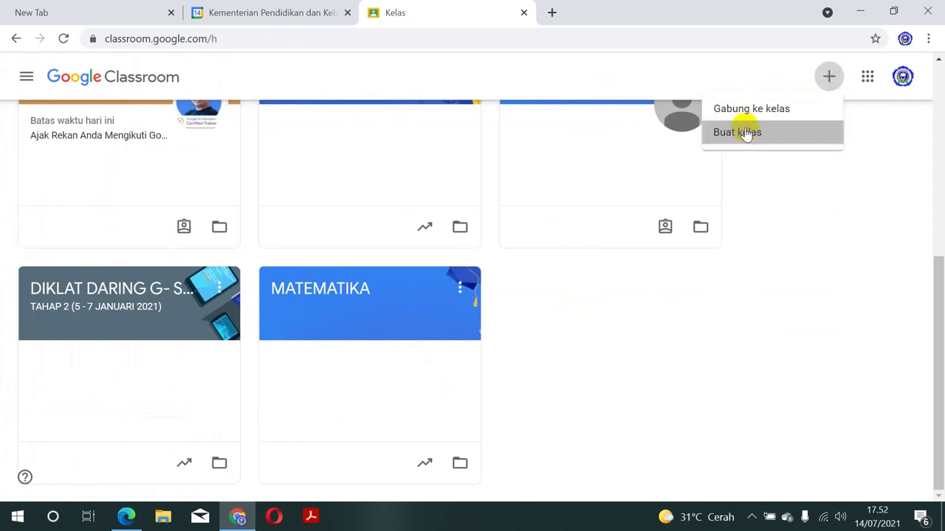
click(532, 181)
text(KIMIA)
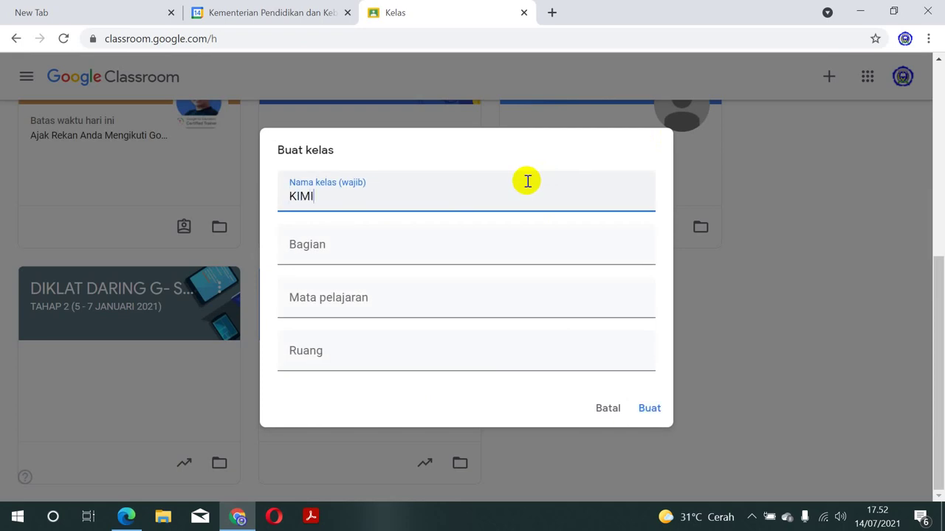
click(646, 410)
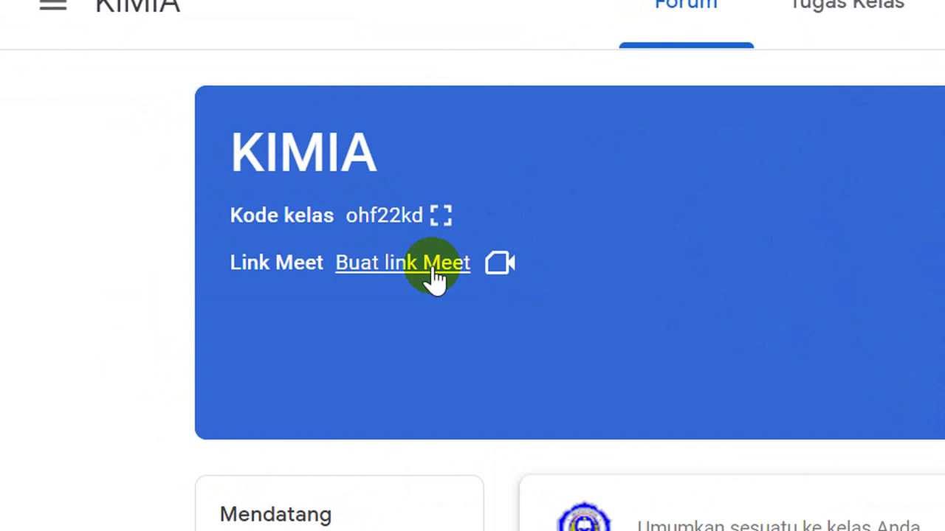
Generate a Meet link for KIMIA, keep it visible to students, and save it.
click(432, 264)
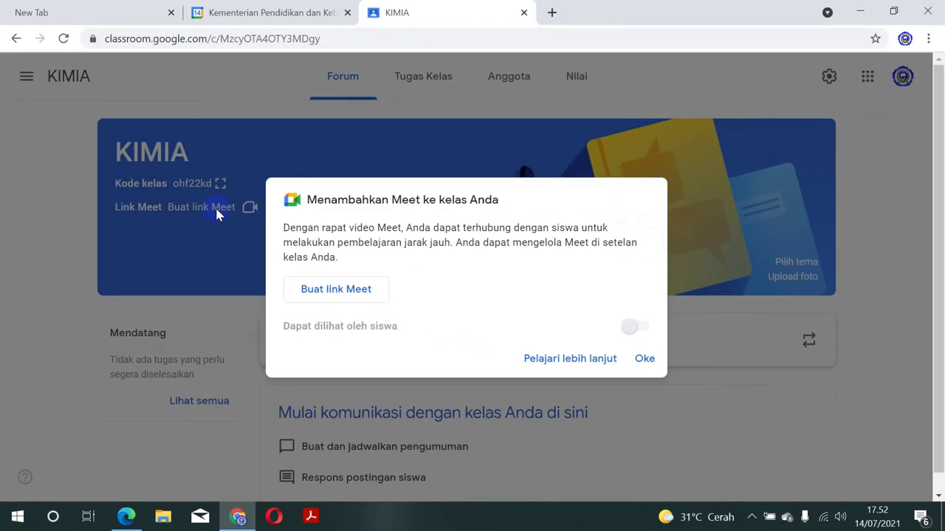
click(325, 292)
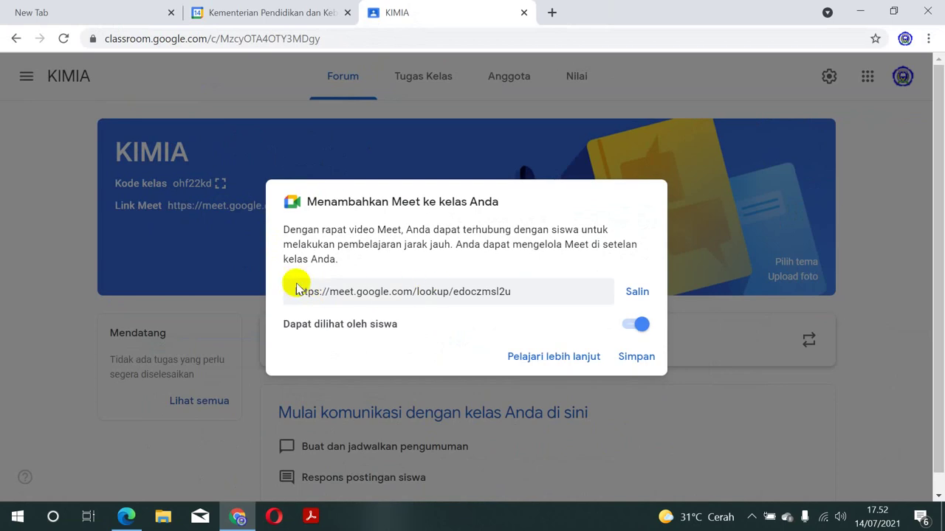
click(635, 357)
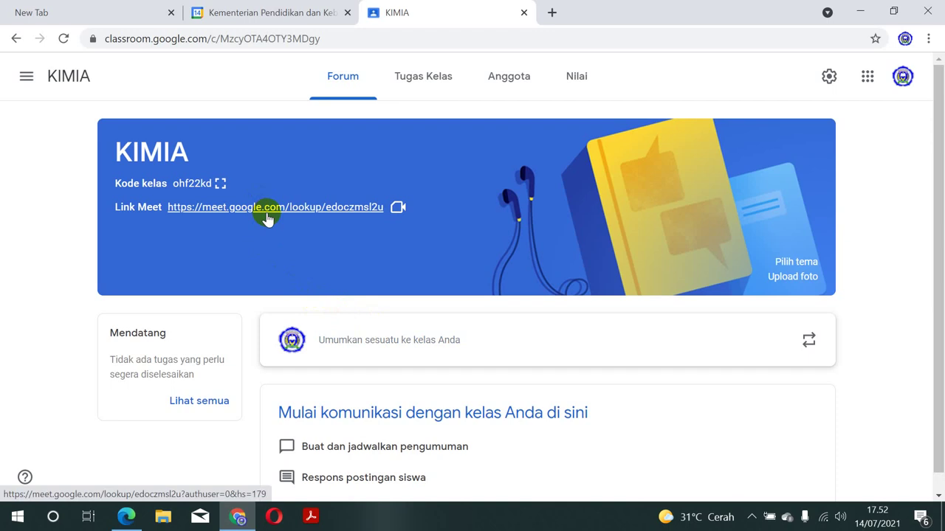
Open a new tab with the Google apps grid, then switch via Calendar back to KIMIA.
click(553, 12)
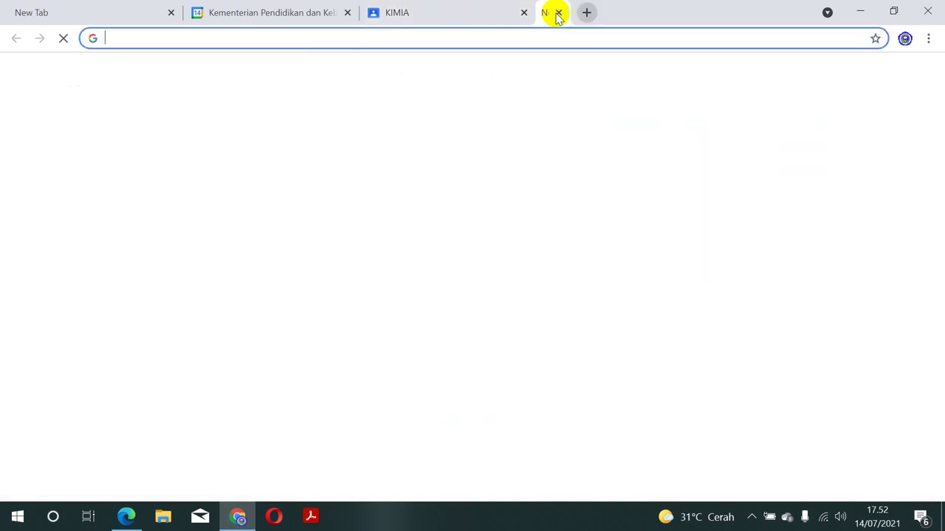
click(871, 79)
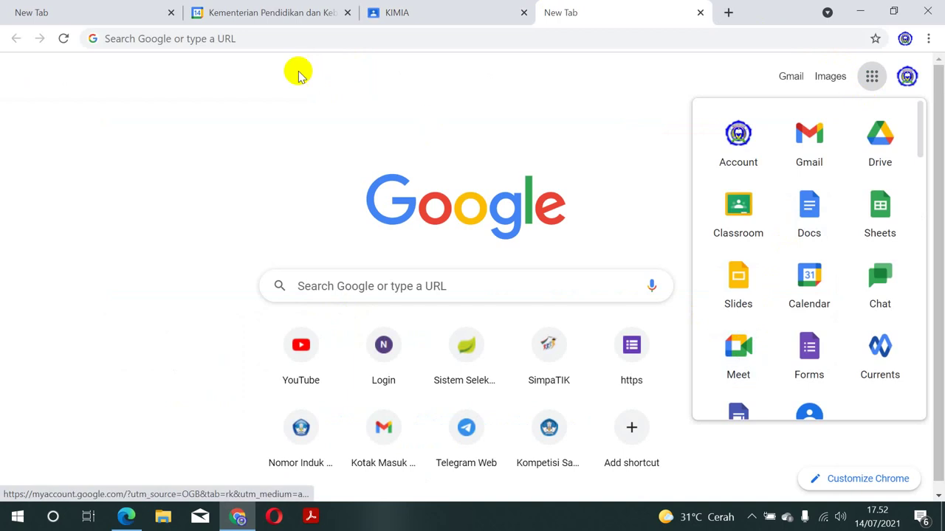
click(258, 15)
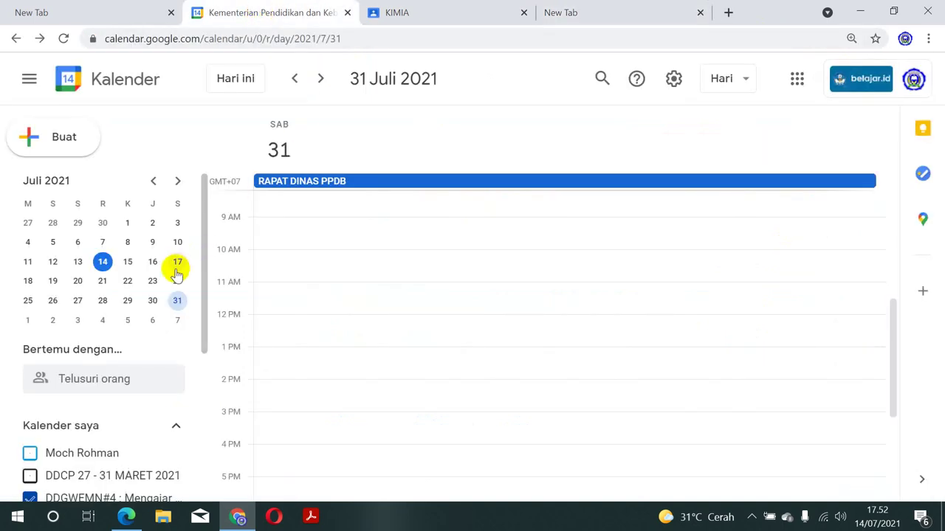
click(407, 12)
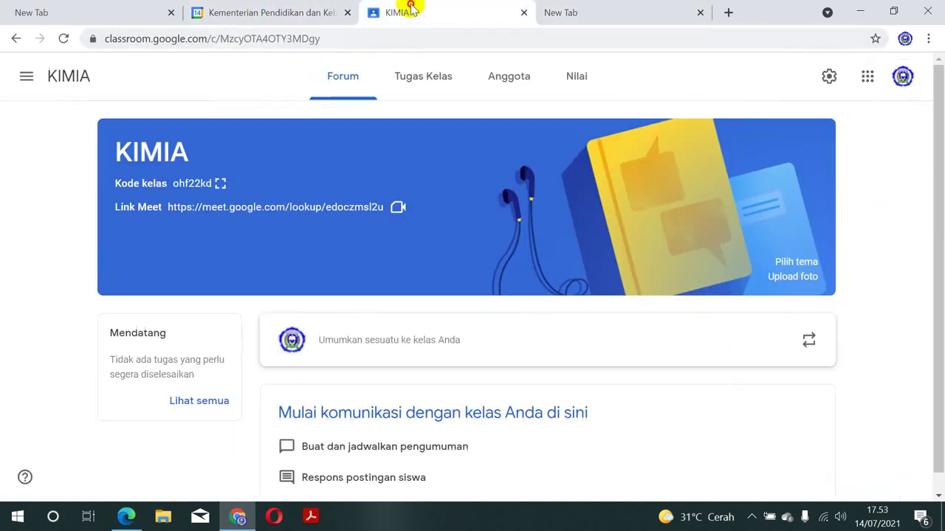